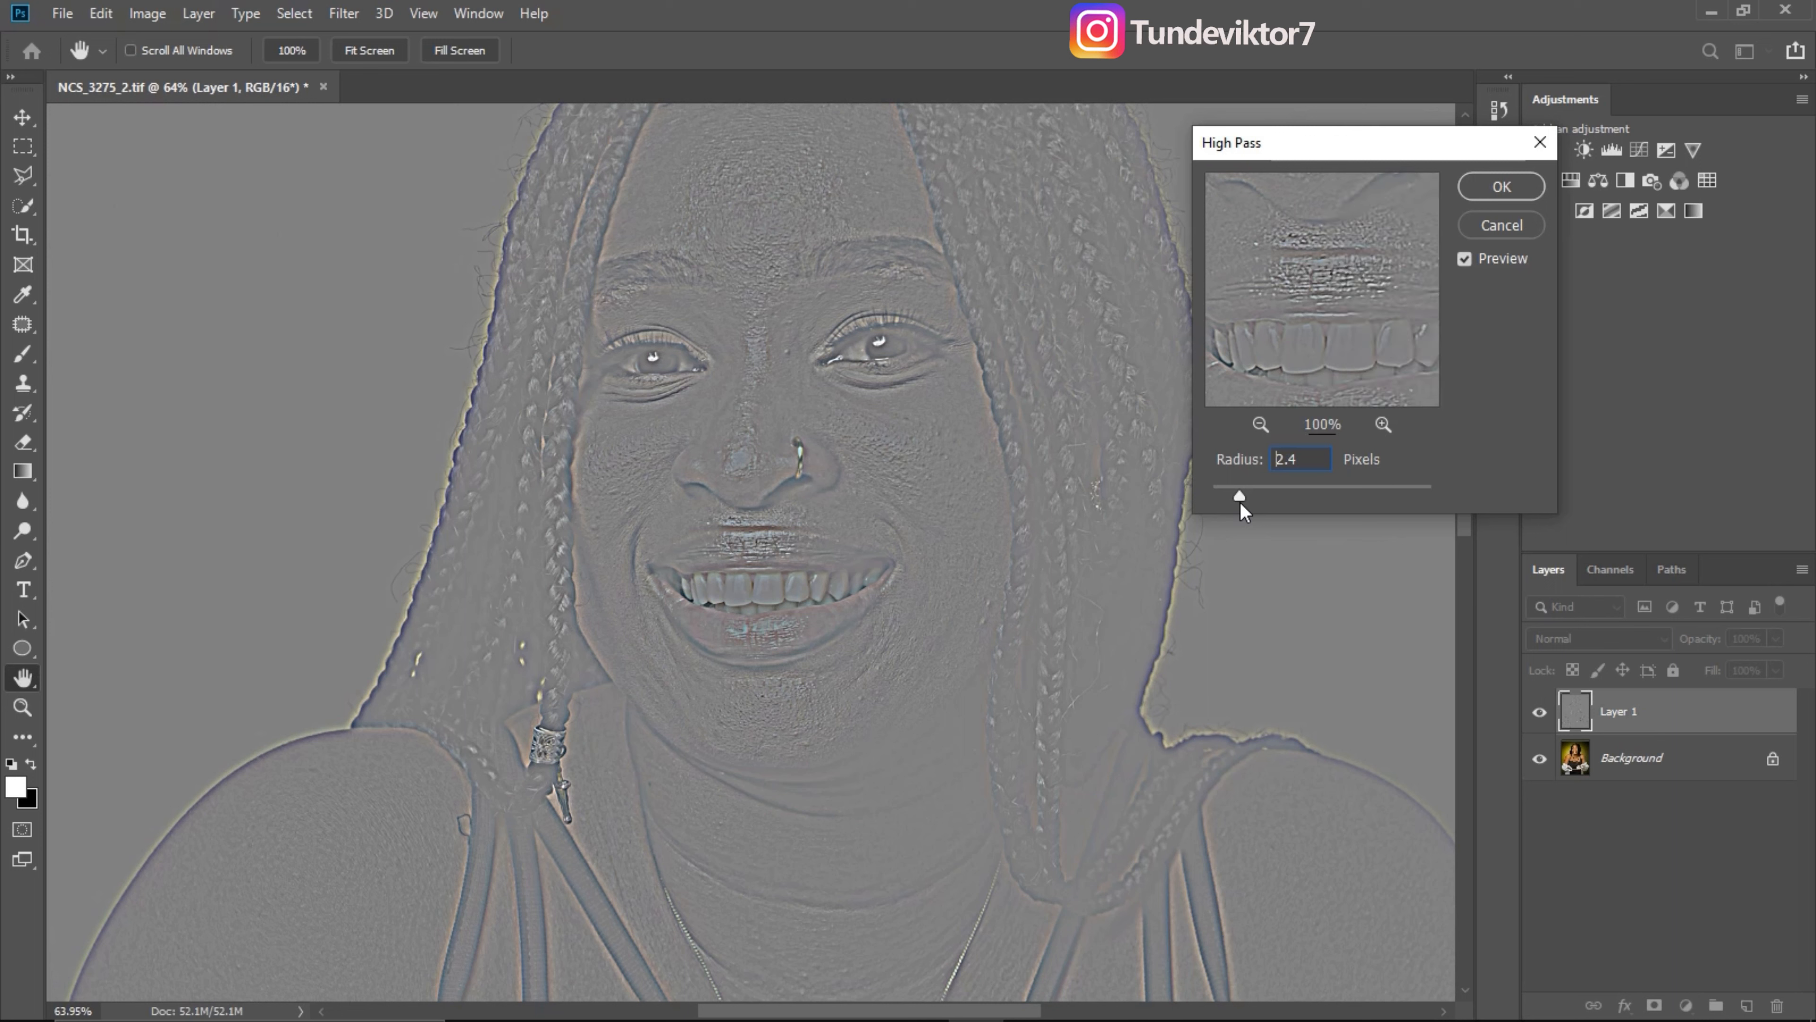
Step: Apply the High Pass filter to Layer 1 with a radius of 1.5 pixels
{"action": "left_click_drag", "start_coordinate": [1239, 502], "coordinate": [1237, 502]}
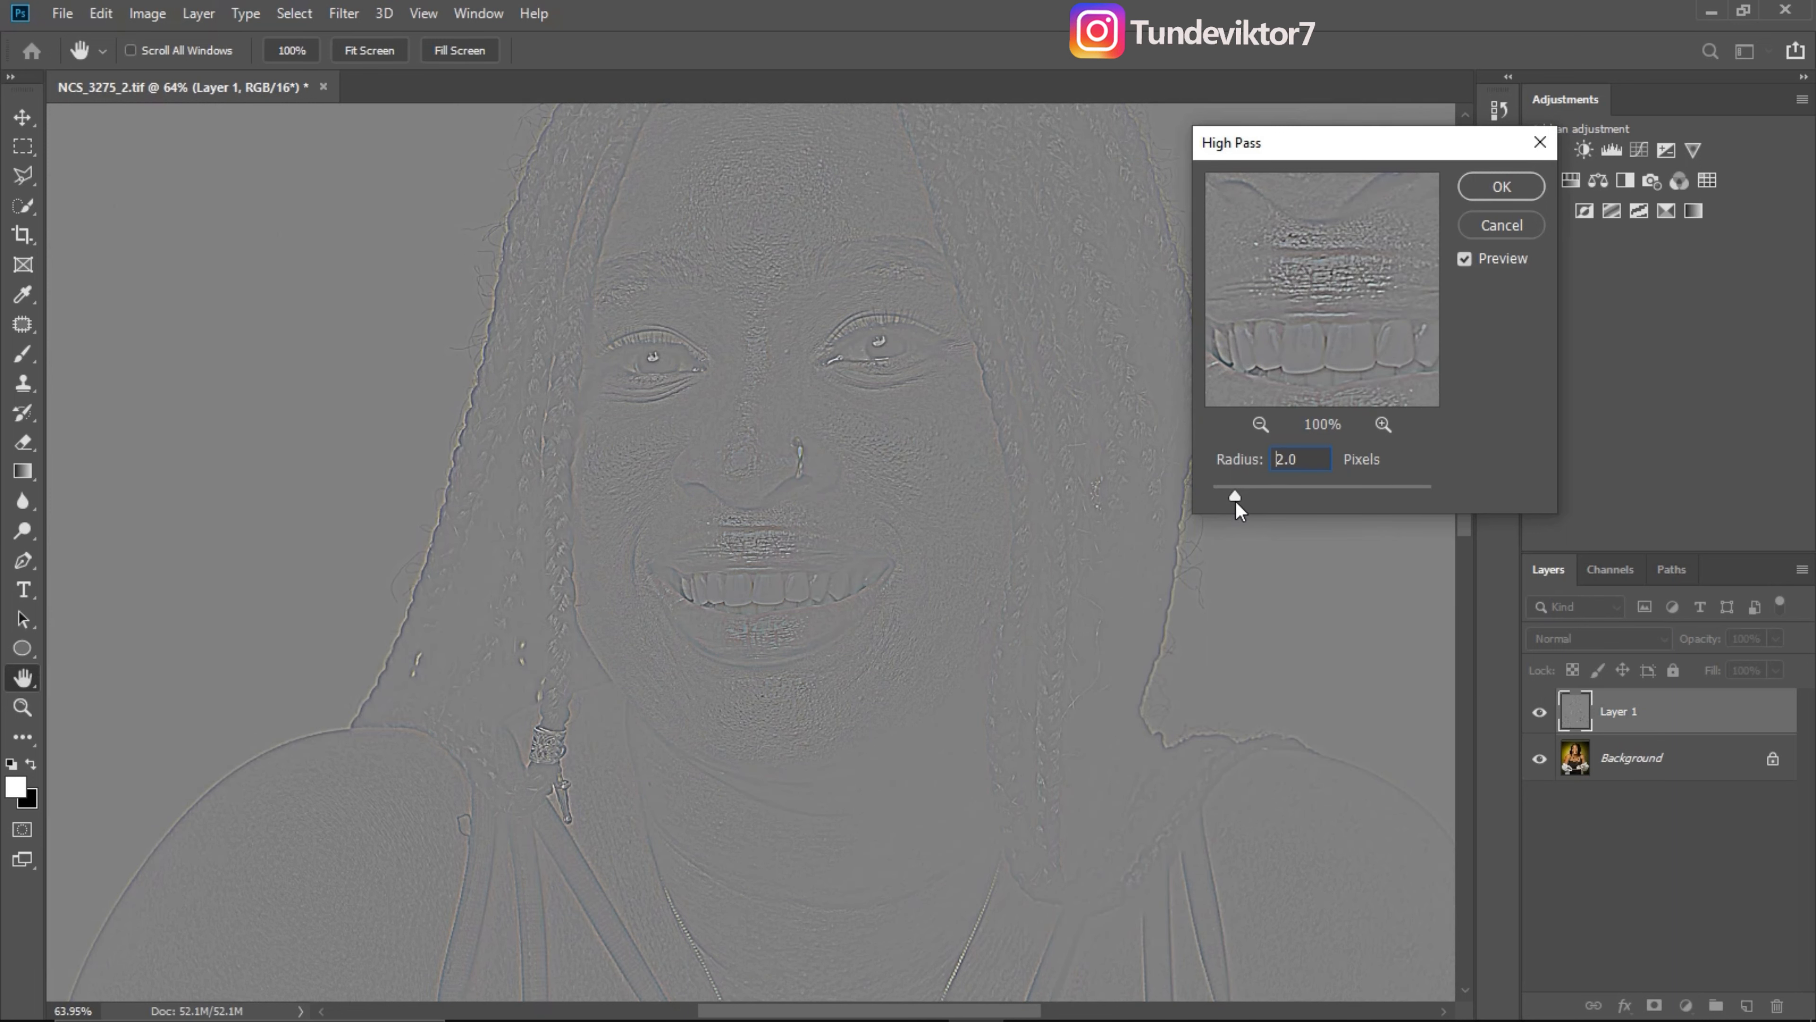
{"action": "left_click_drag", "start_coordinate": [1239, 510], "coordinate": [1233, 509]}
{"action": "left_click", "coordinate": [1230, 499]}
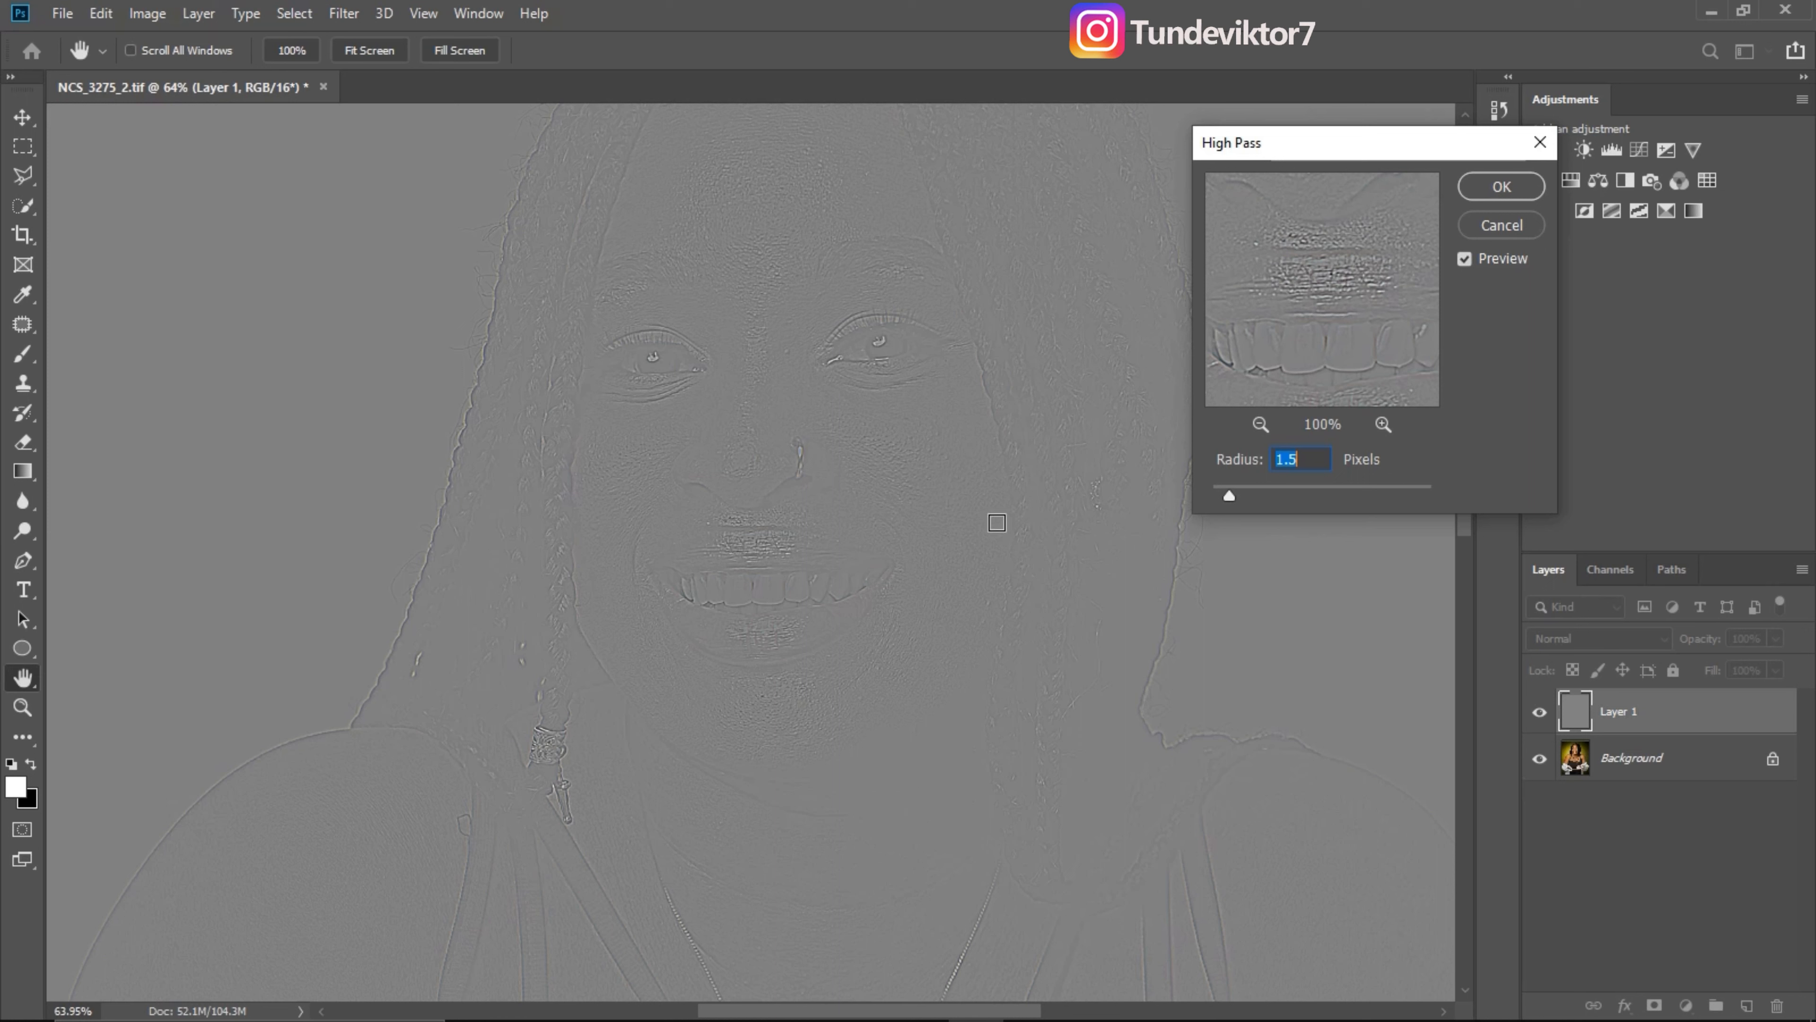
{"action": "key", "text": "z"}
{"action": "left_click", "coordinate": [1500, 184]}
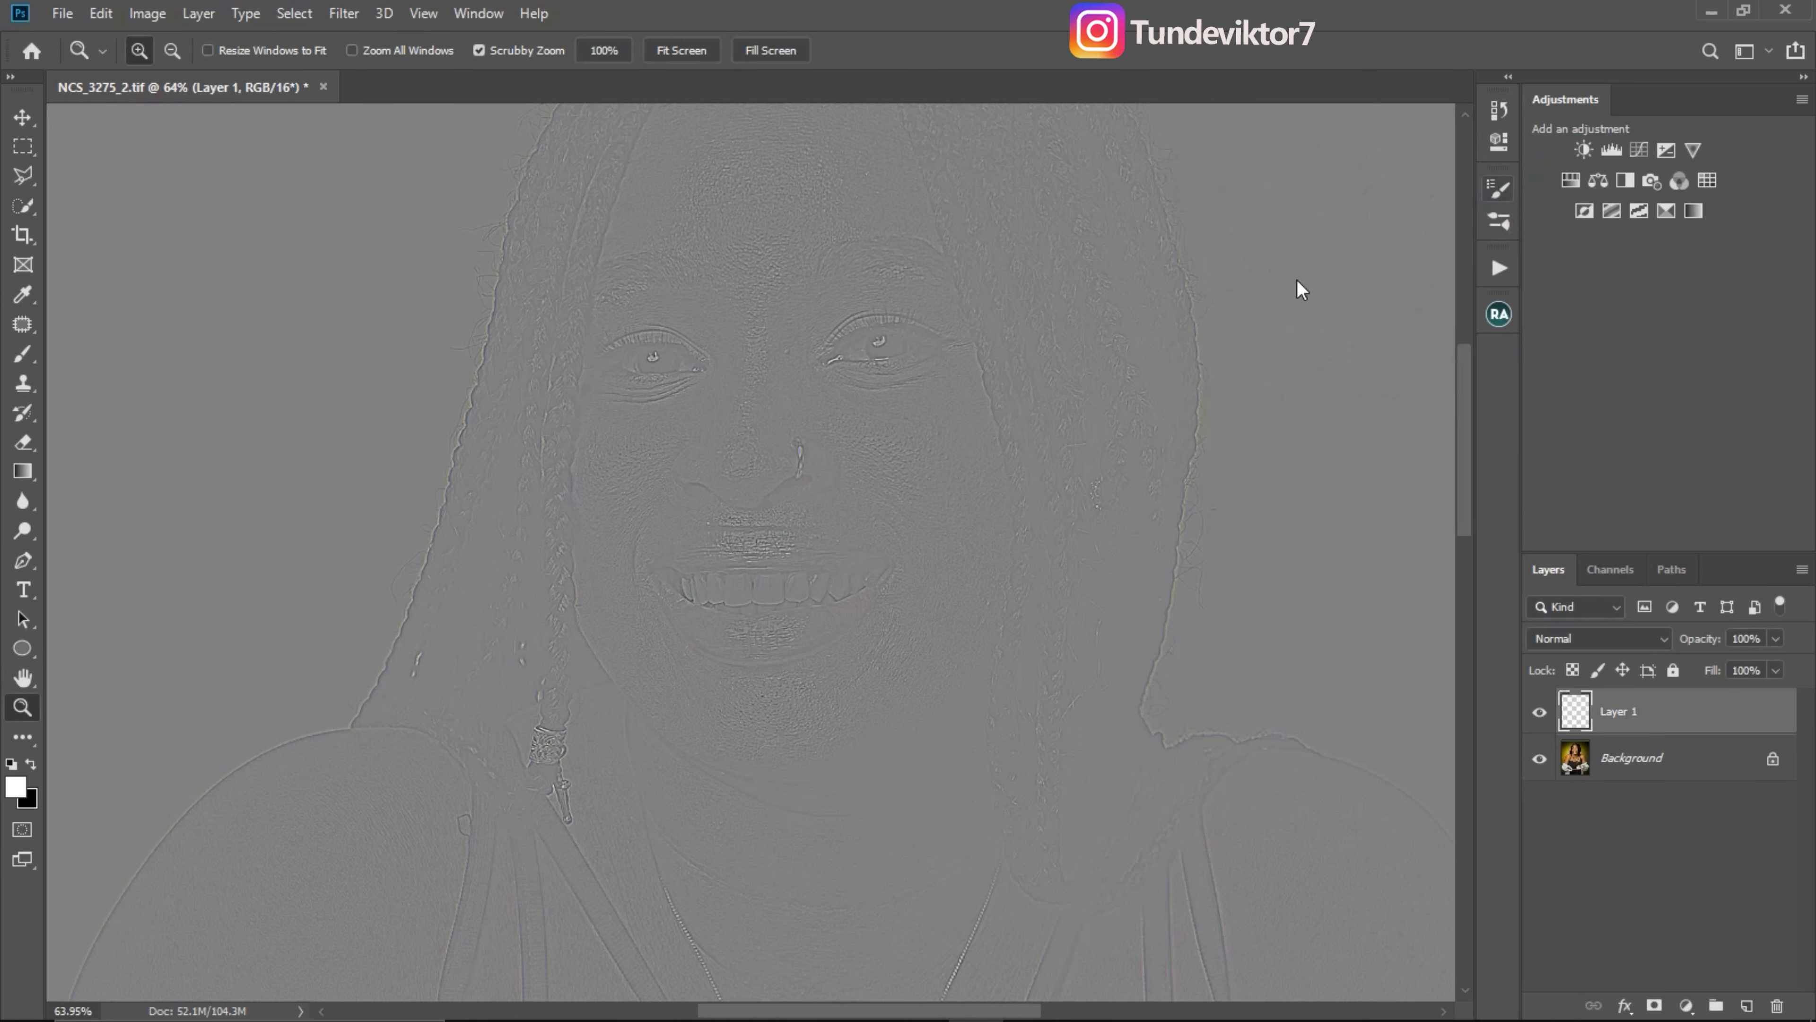
Step: Set the blend mode of Layer 1 to Vivid Light
{"action": "left_click_drag", "start_coordinate": [1042, 515], "coordinate": [918, 399]}
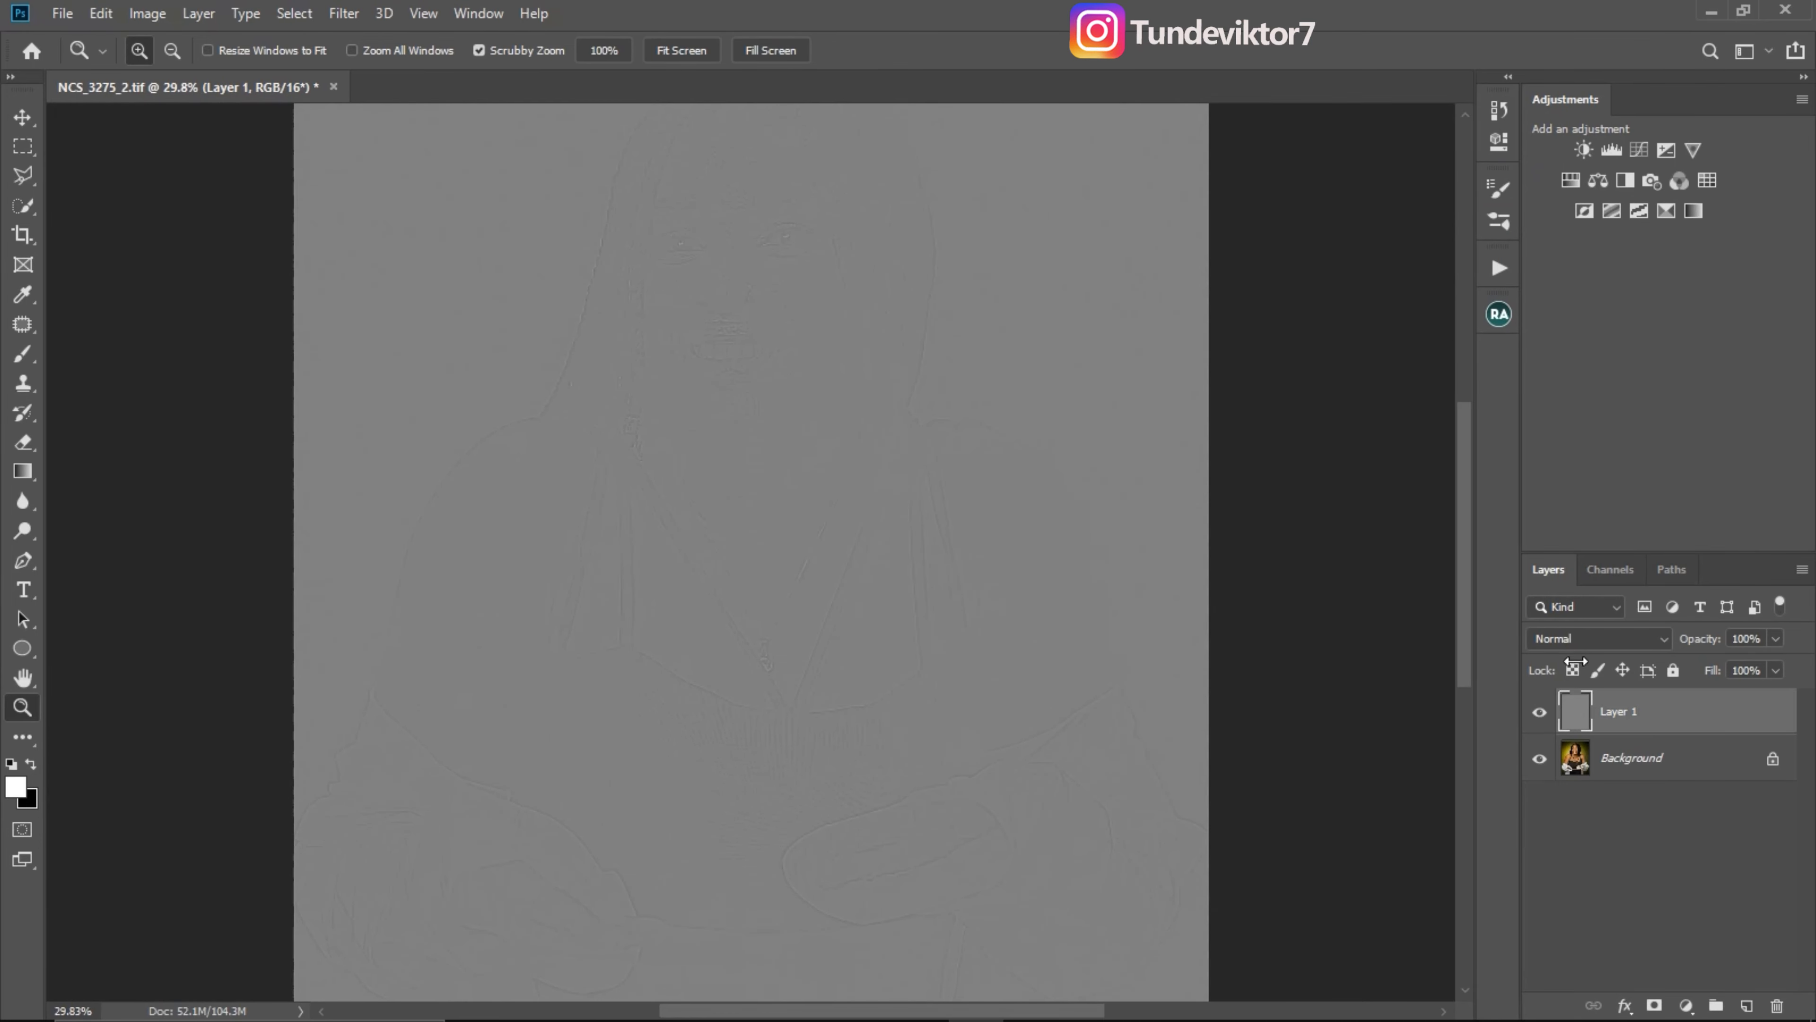
{"action": "left_click", "coordinate": [1569, 631]}
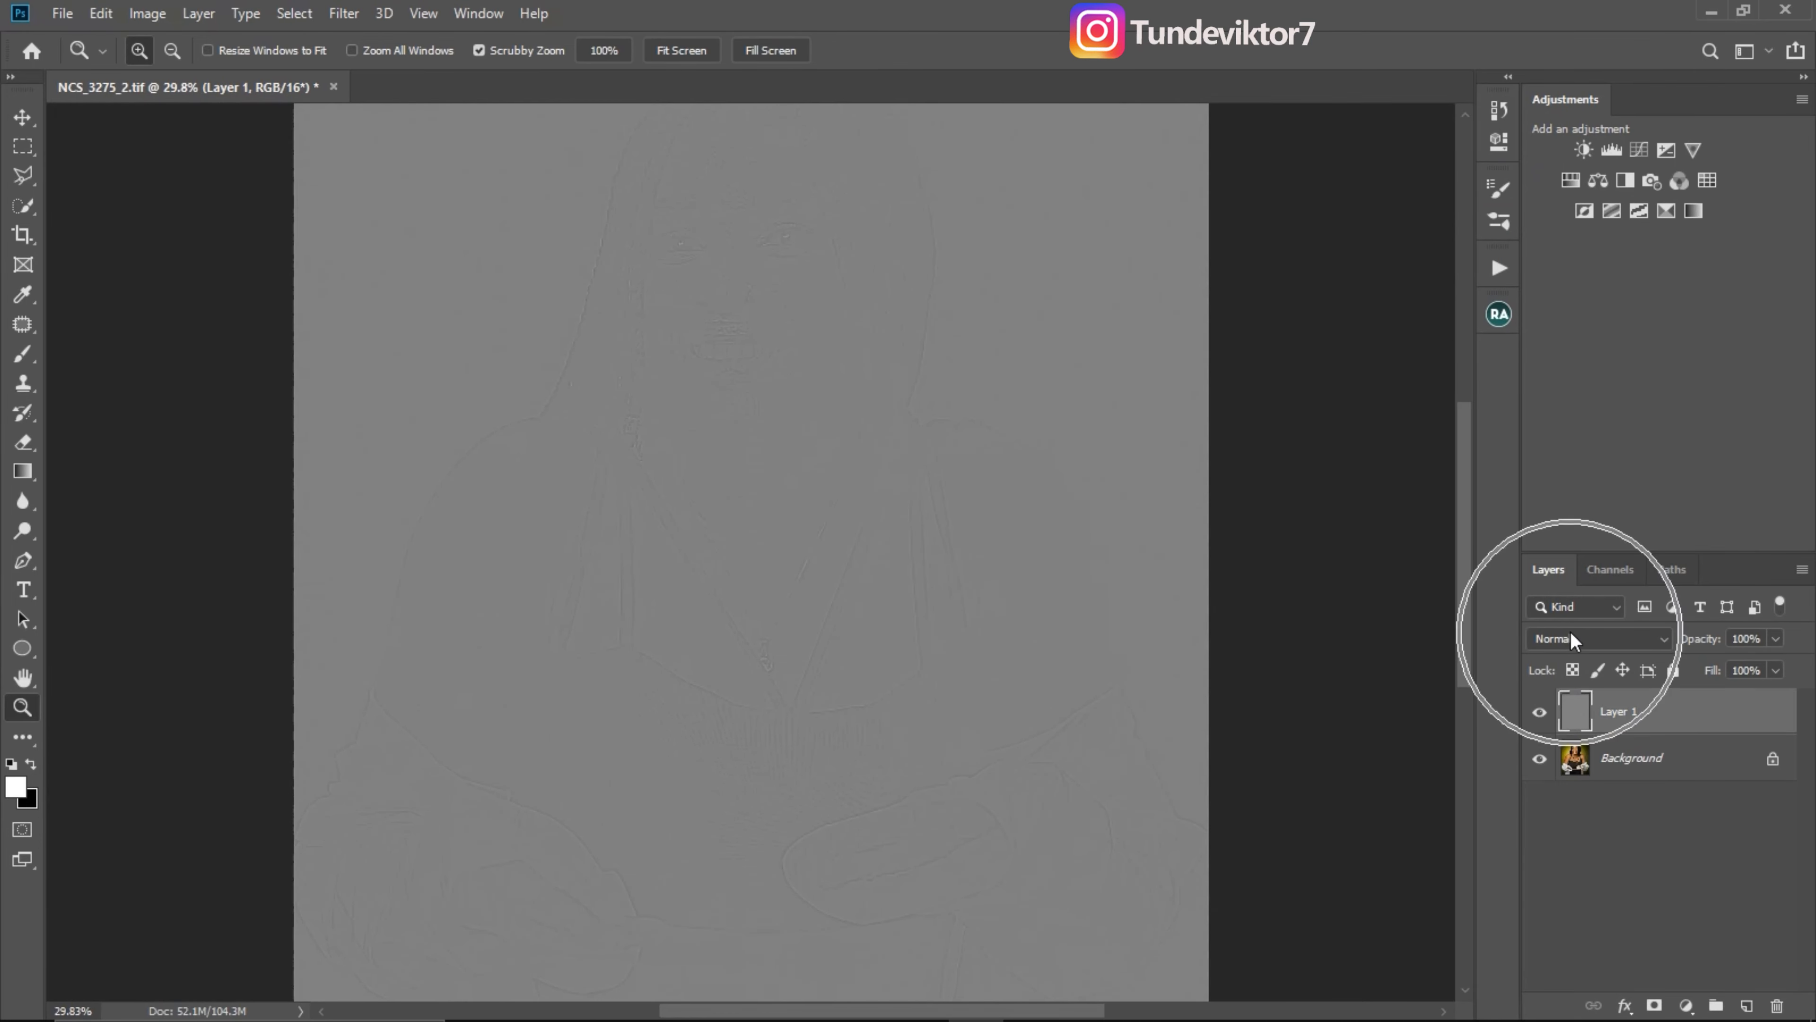
{"action": "left_click", "coordinate": [1598, 632]}
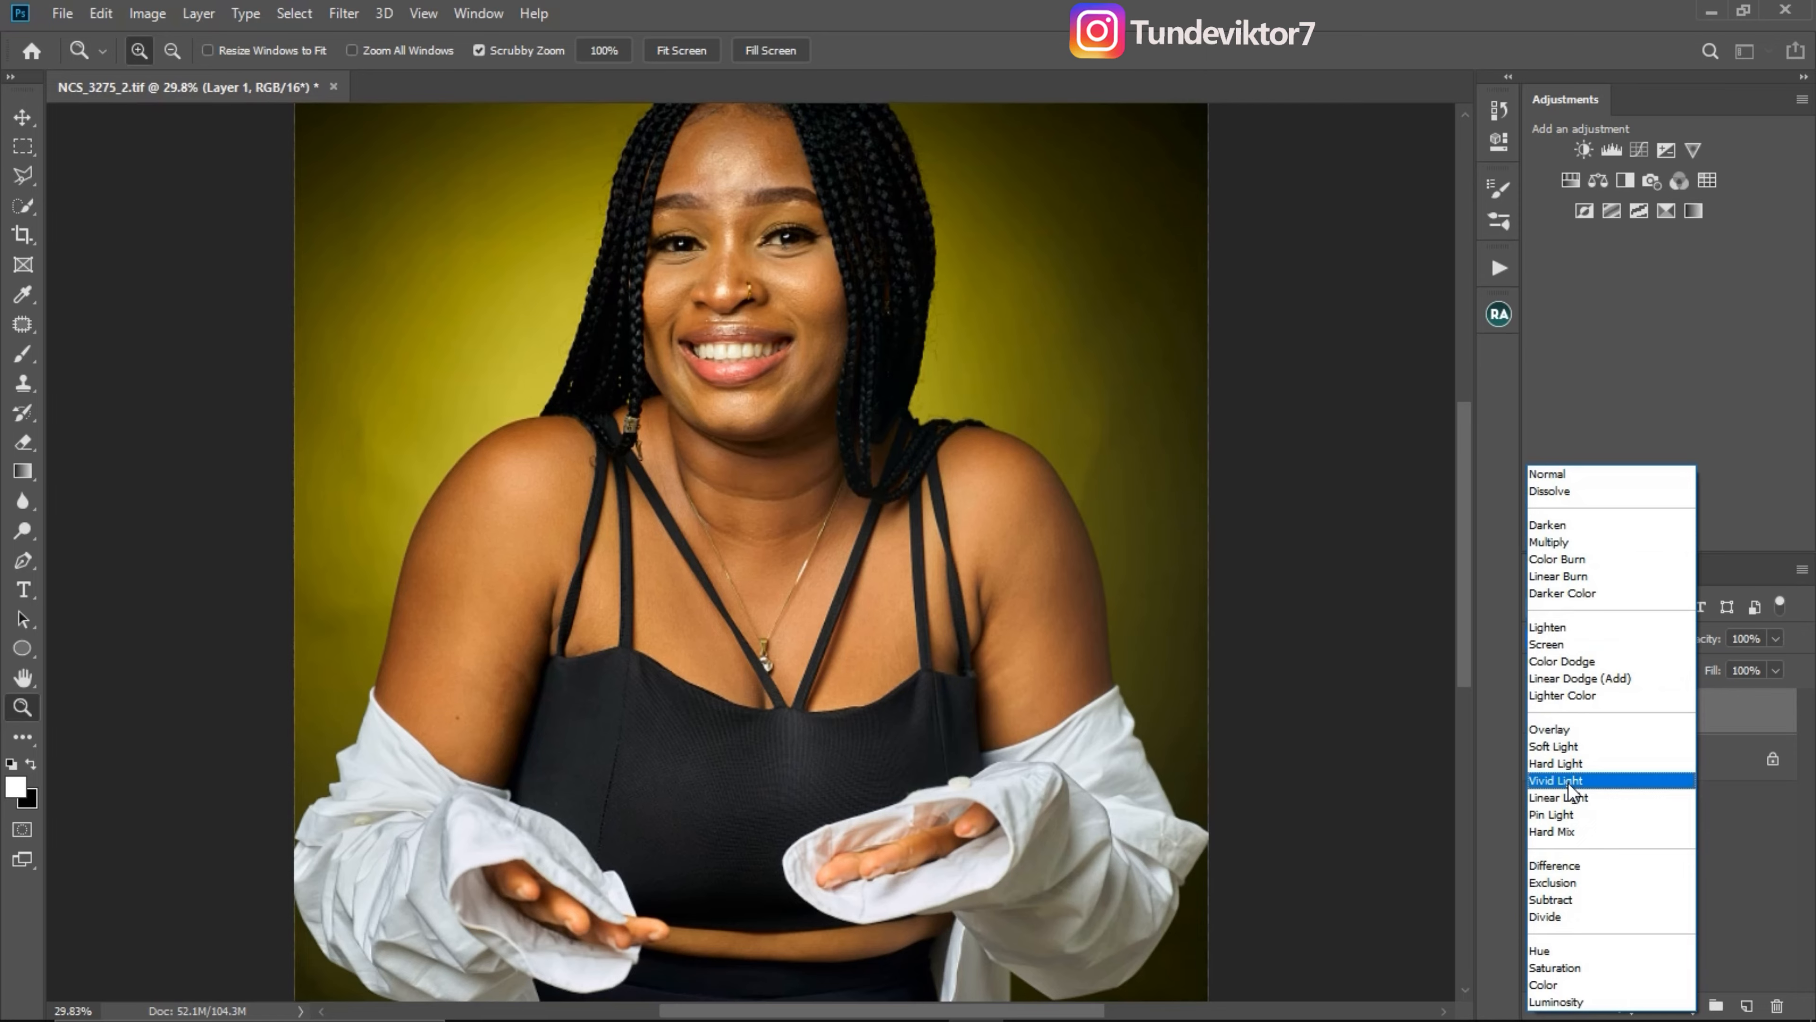
{"action": "left_click", "coordinate": [1570, 782]}
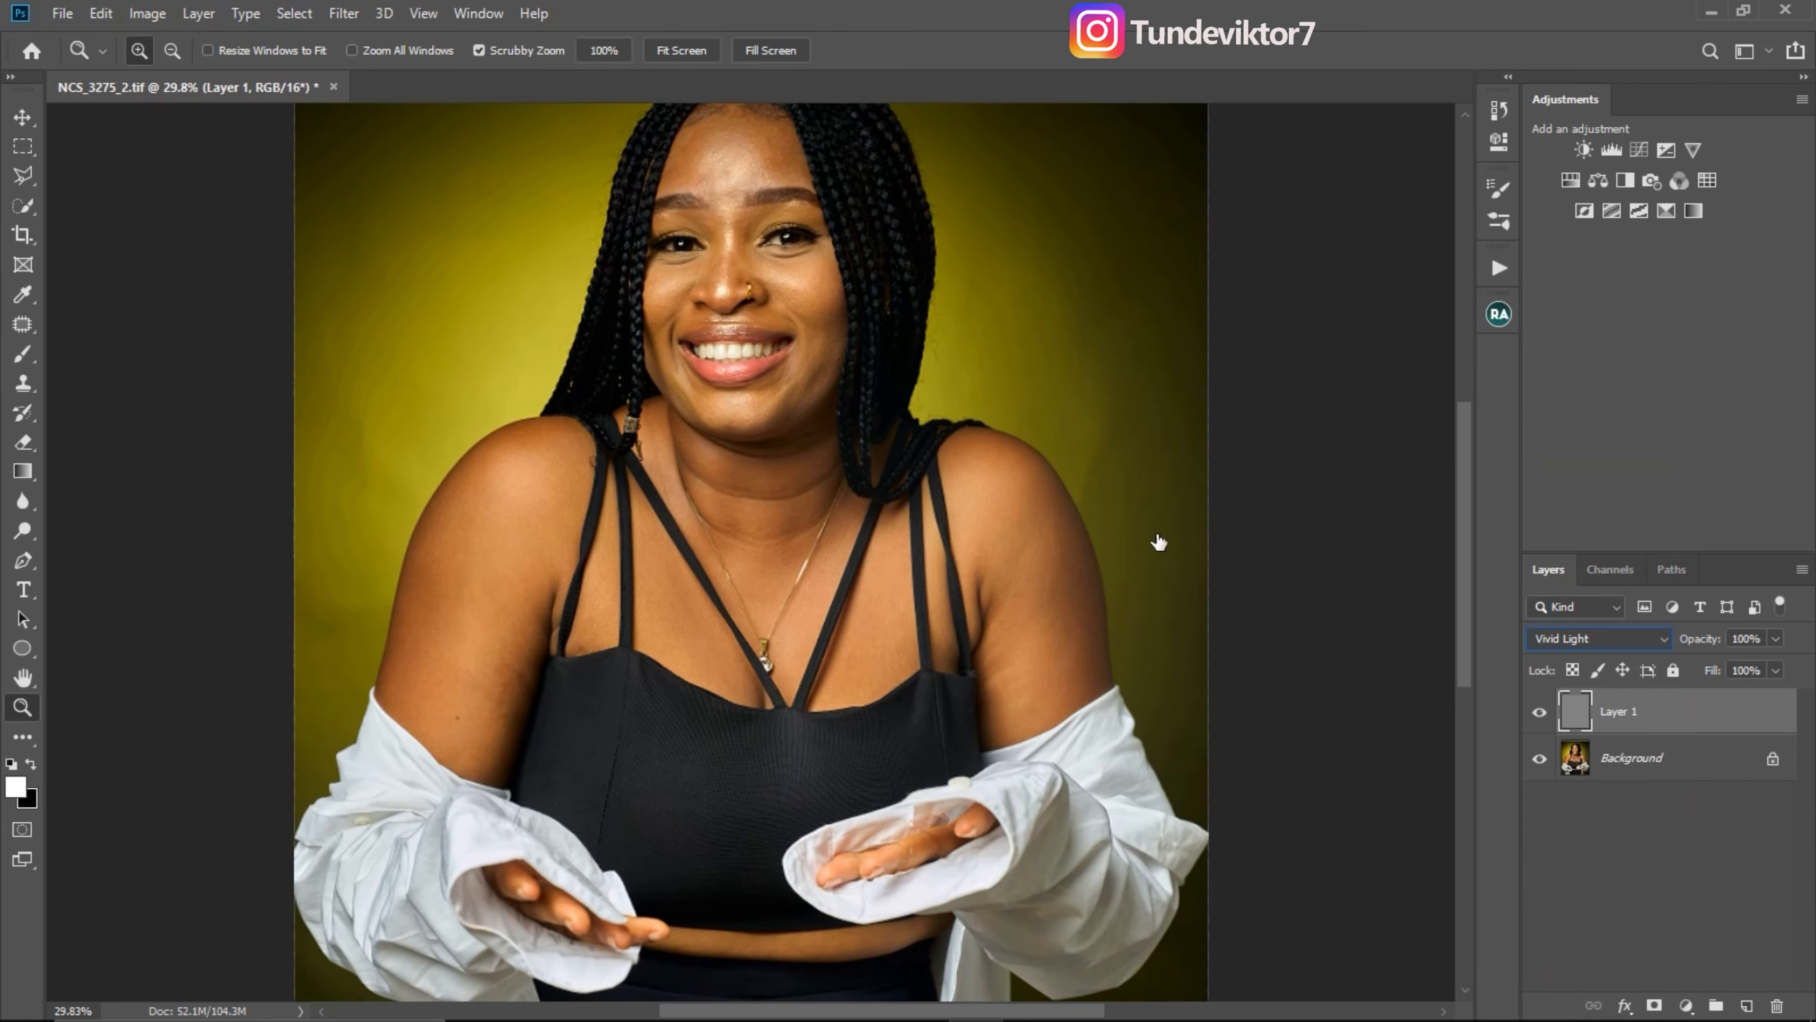
Step: Hide and show Layer 1 to compare the face with and without the sharpening
{"action": "left_click_drag", "start_coordinate": [800, 308], "coordinate": [897, 378]}
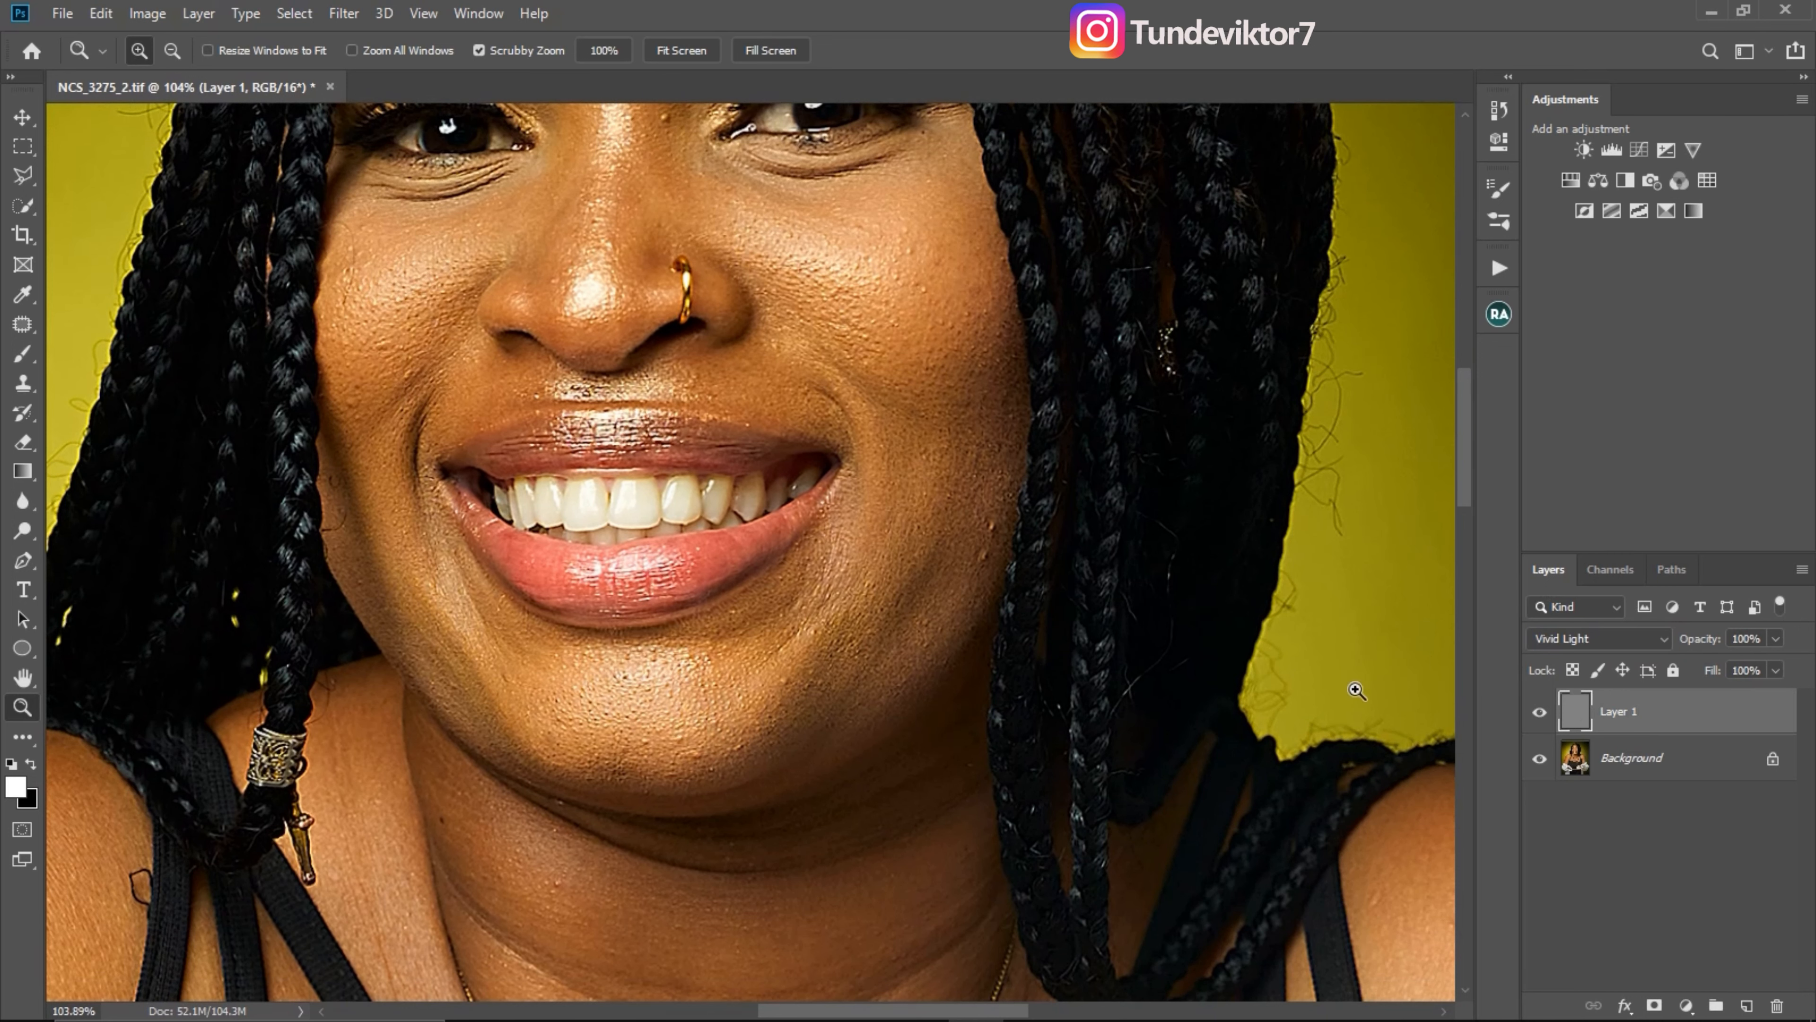
{"action": "left_click", "coordinate": [1543, 718]}
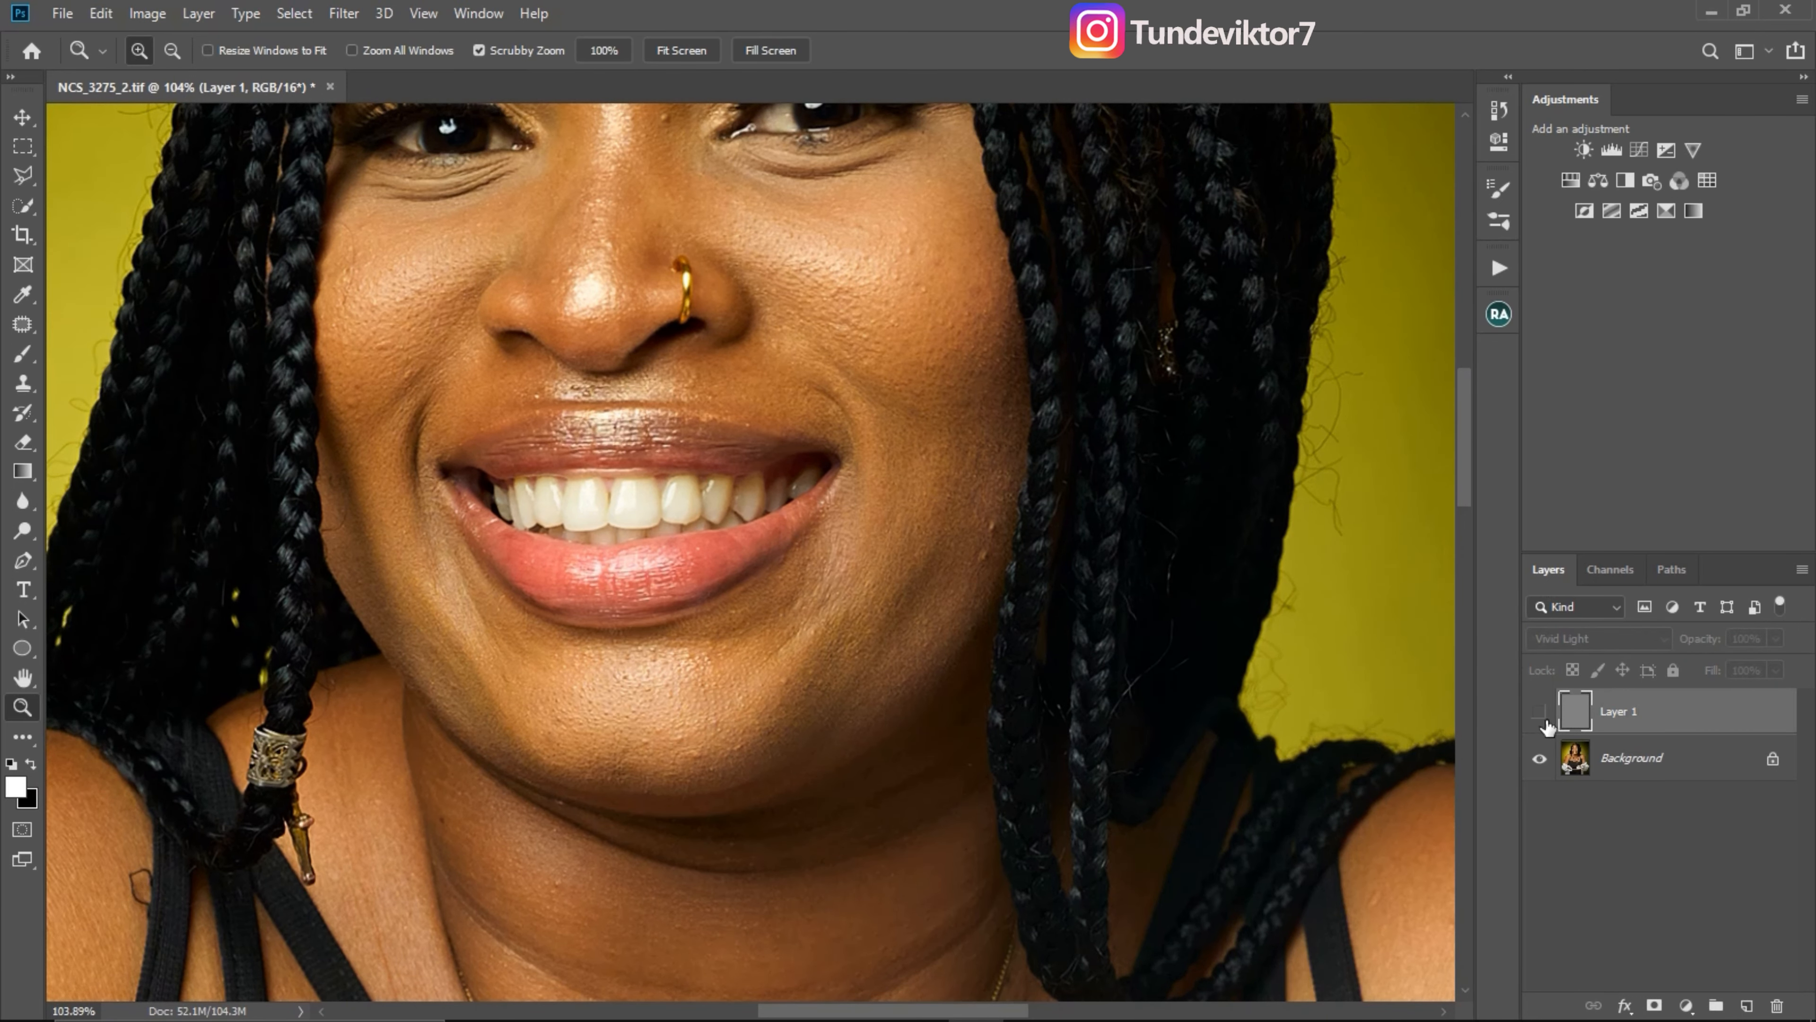
{"action": "left_click", "coordinate": [1543, 720]}
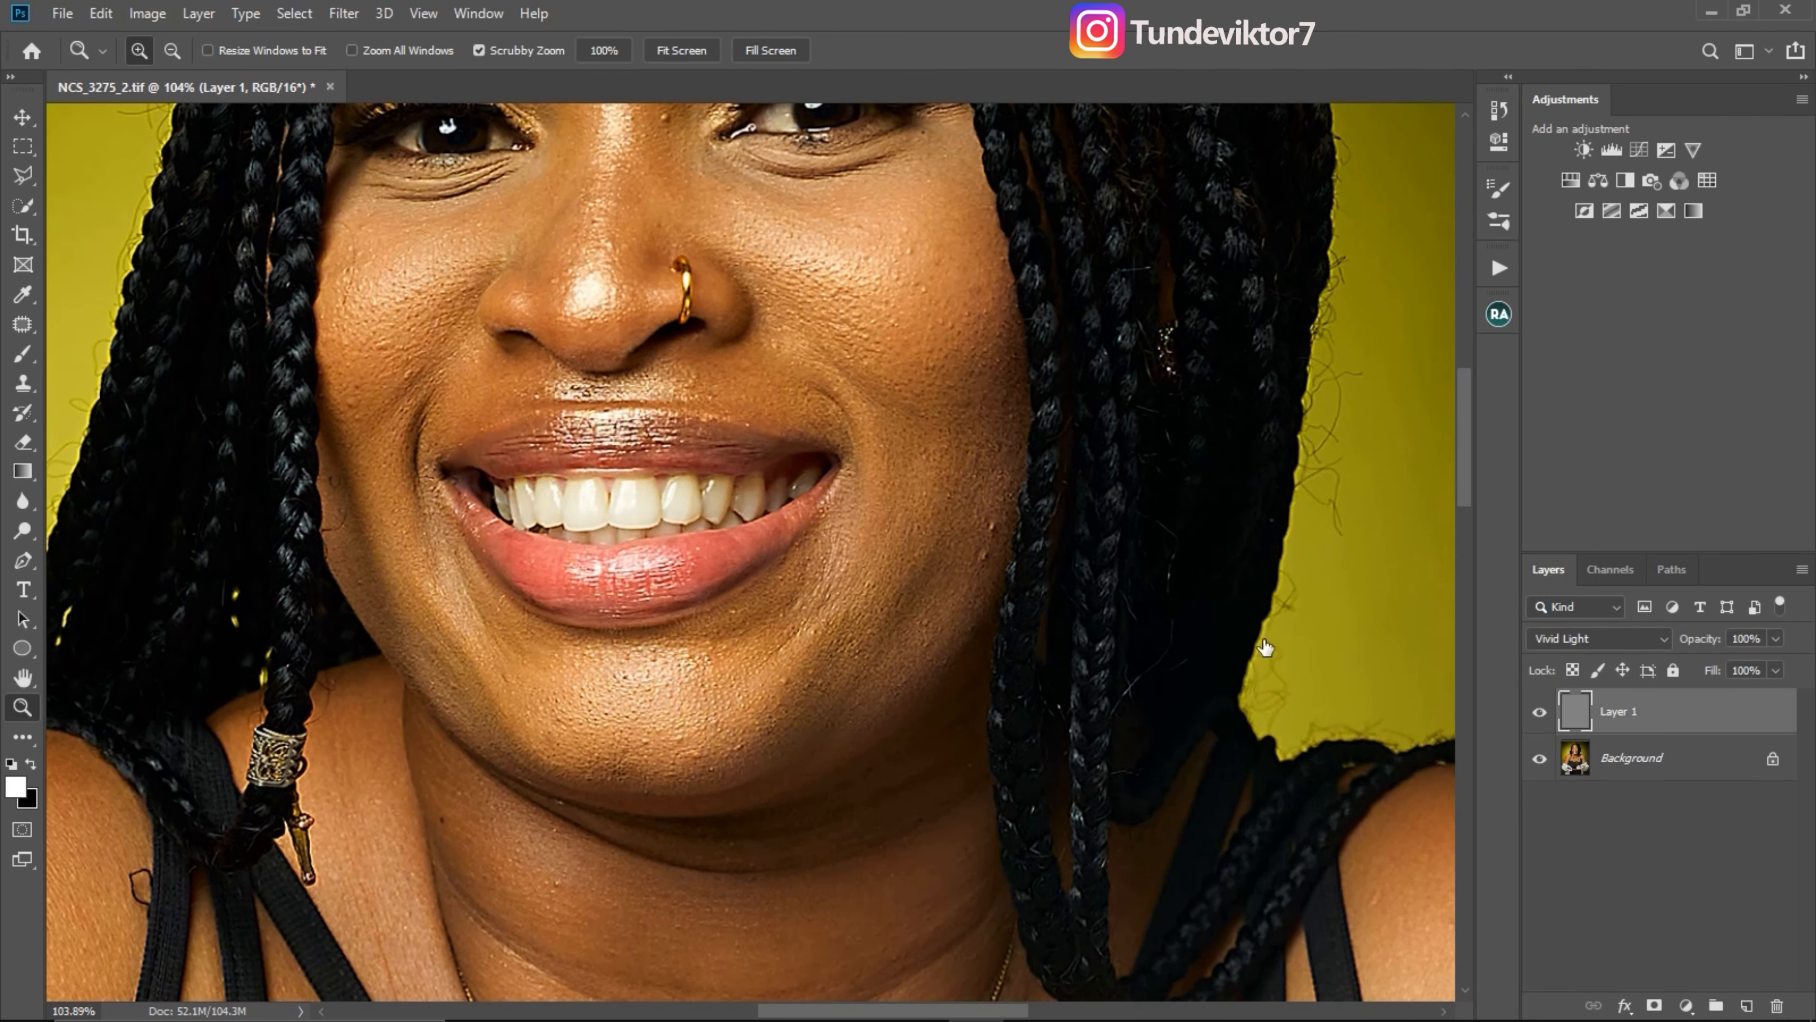
{"action": "left_click_drag", "start_coordinate": [887, 577], "coordinate": [752, 560]}
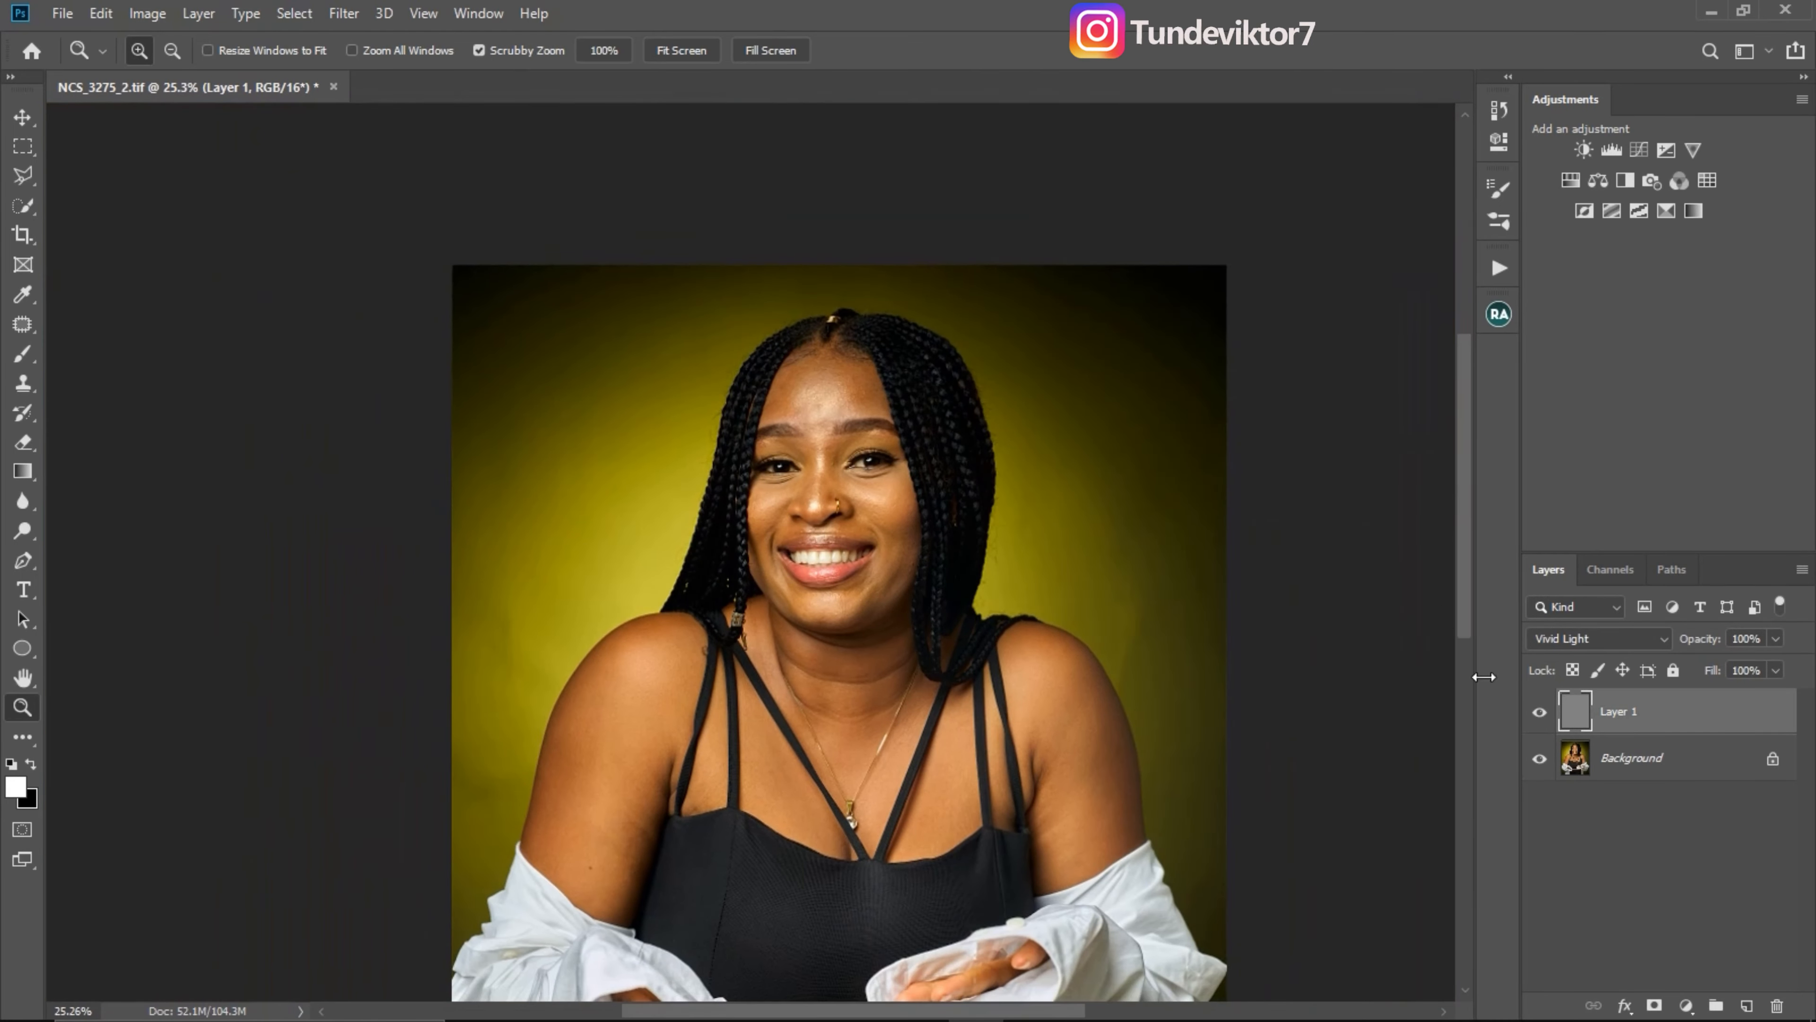
{"action": "left_click_drag", "start_coordinate": [880, 552], "coordinate": [933, 551]}
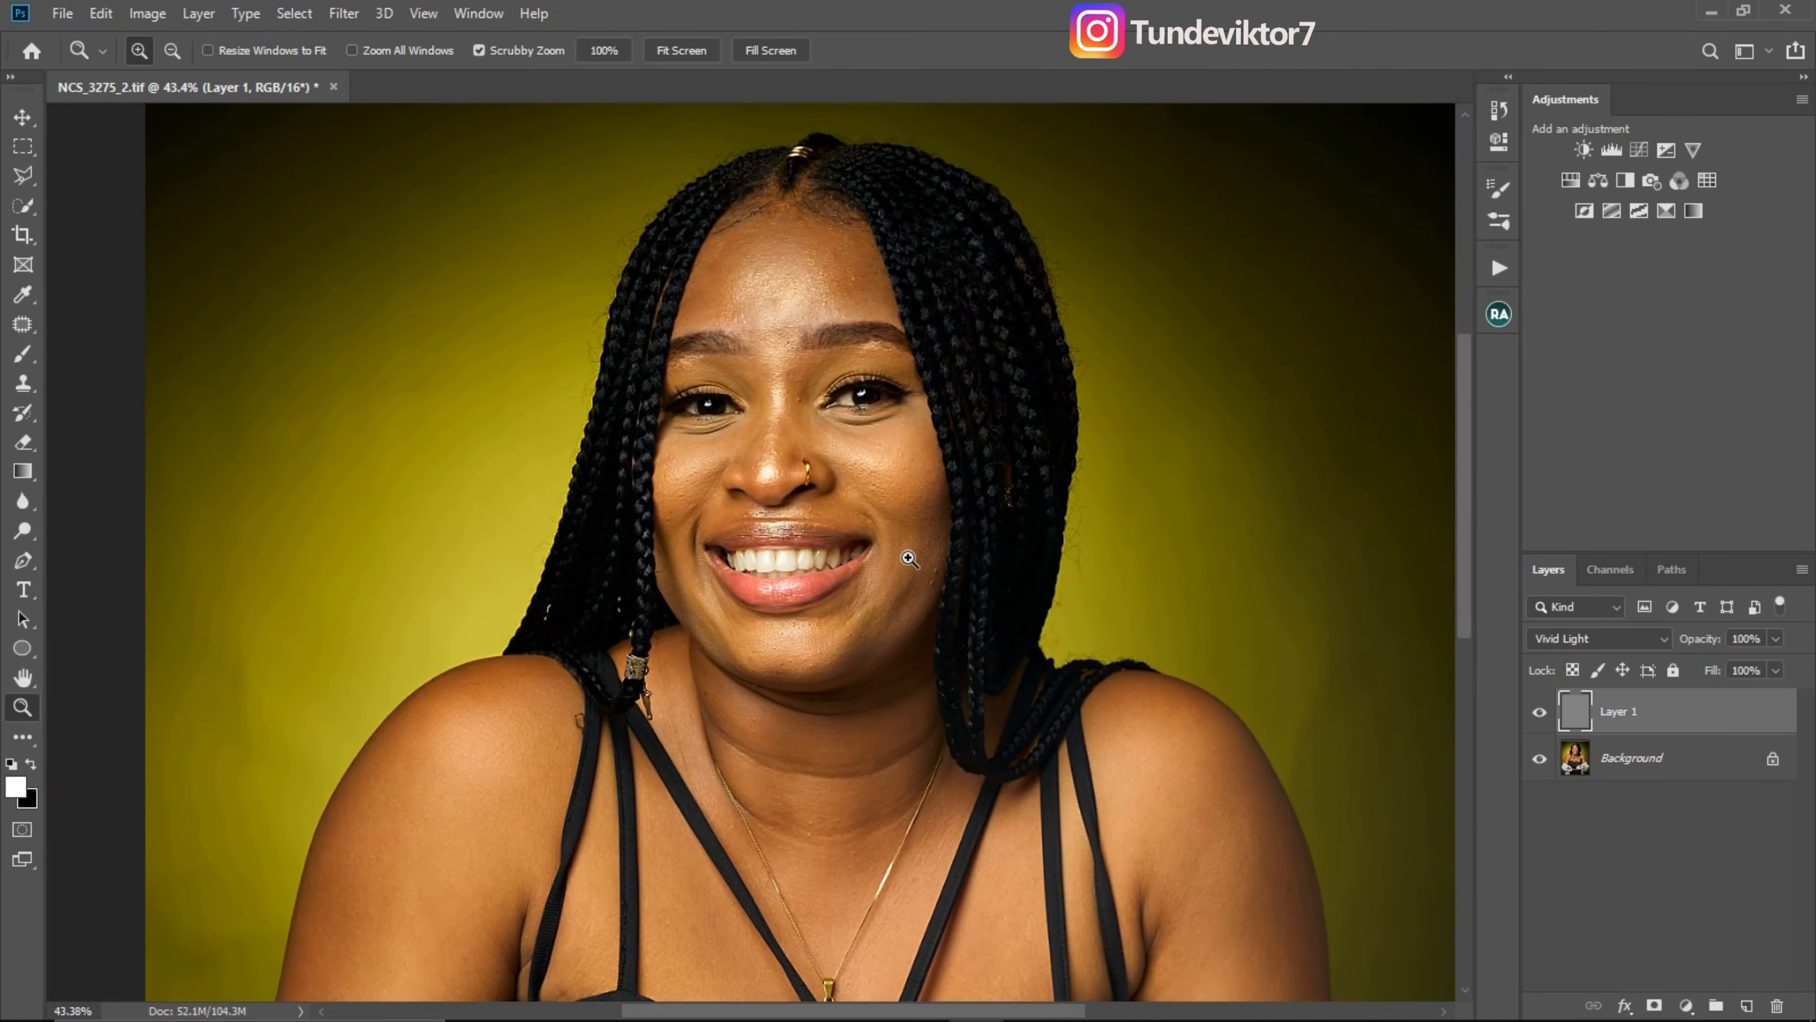
Step: Try lowering Layer 1's opacity to 98%, and inspect the sharpened face, neckline and clothing up close
{"action": "left_click", "coordinate": [1776, 638]}
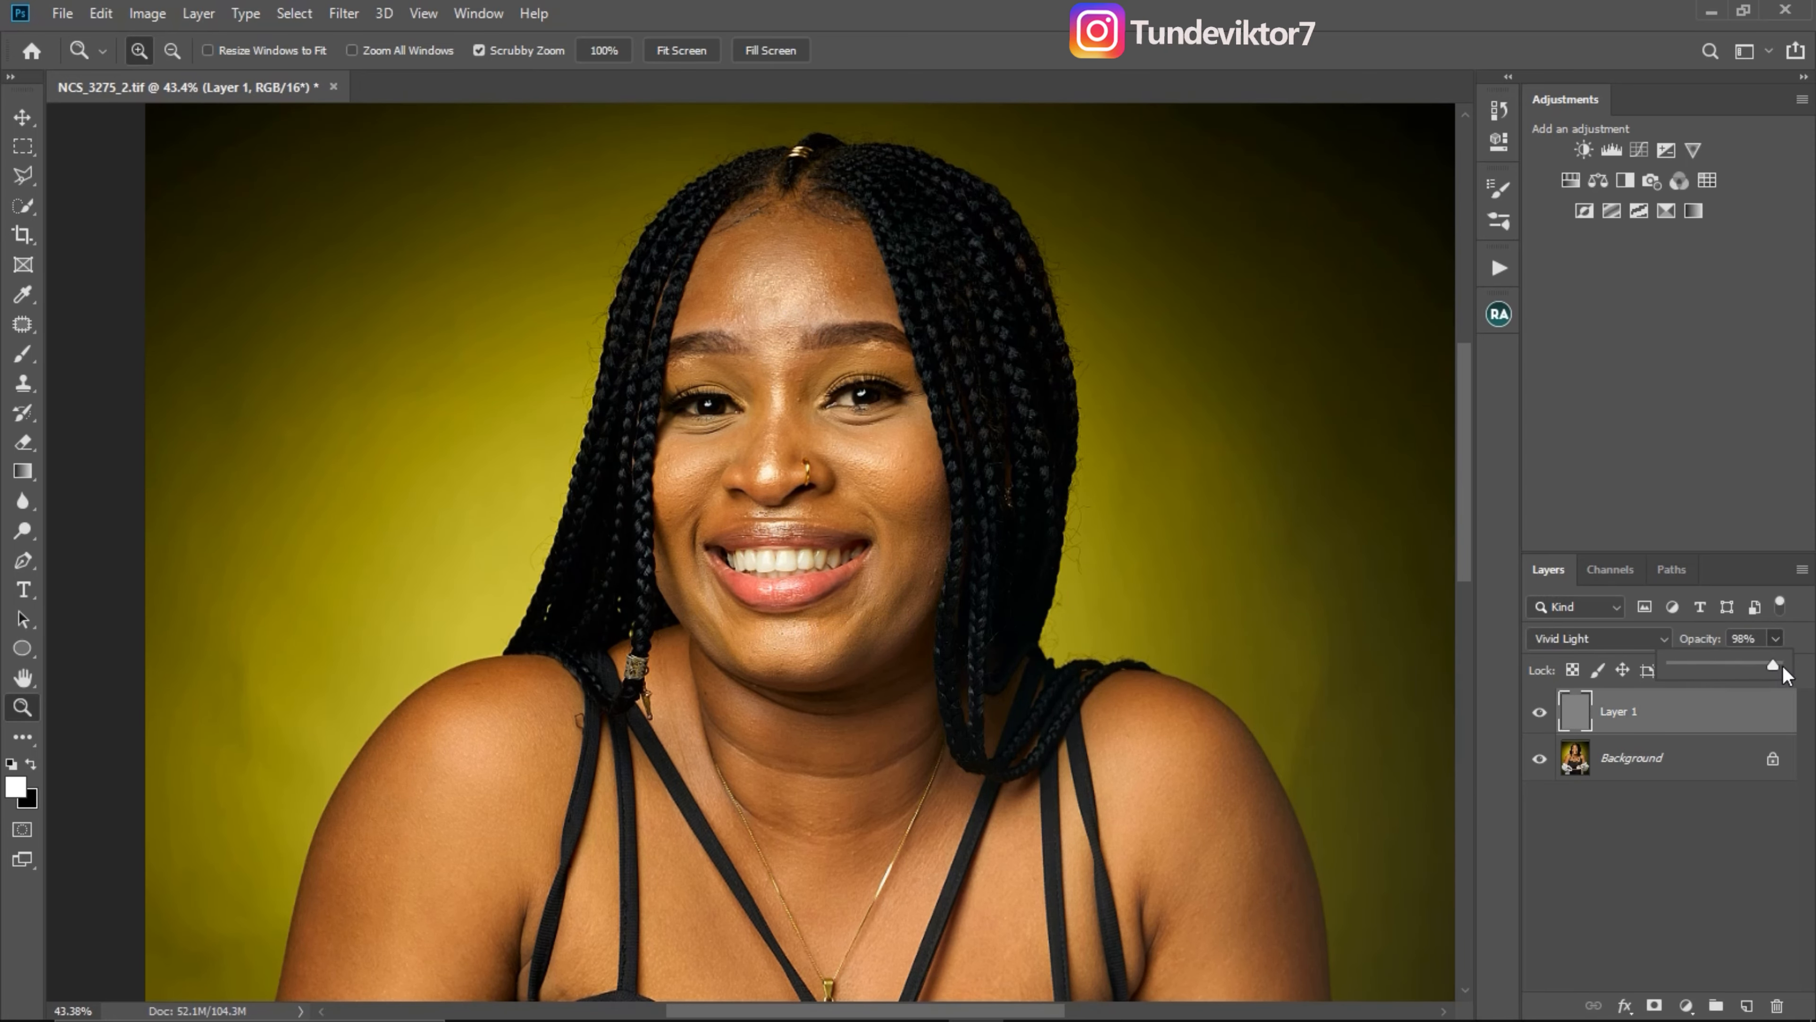
{"action": "left_click", "coordinate": [884, 480]}
{"action": "left_click_drag", "start_coordinate": [867, 411], "coordinate": [919, 517]}
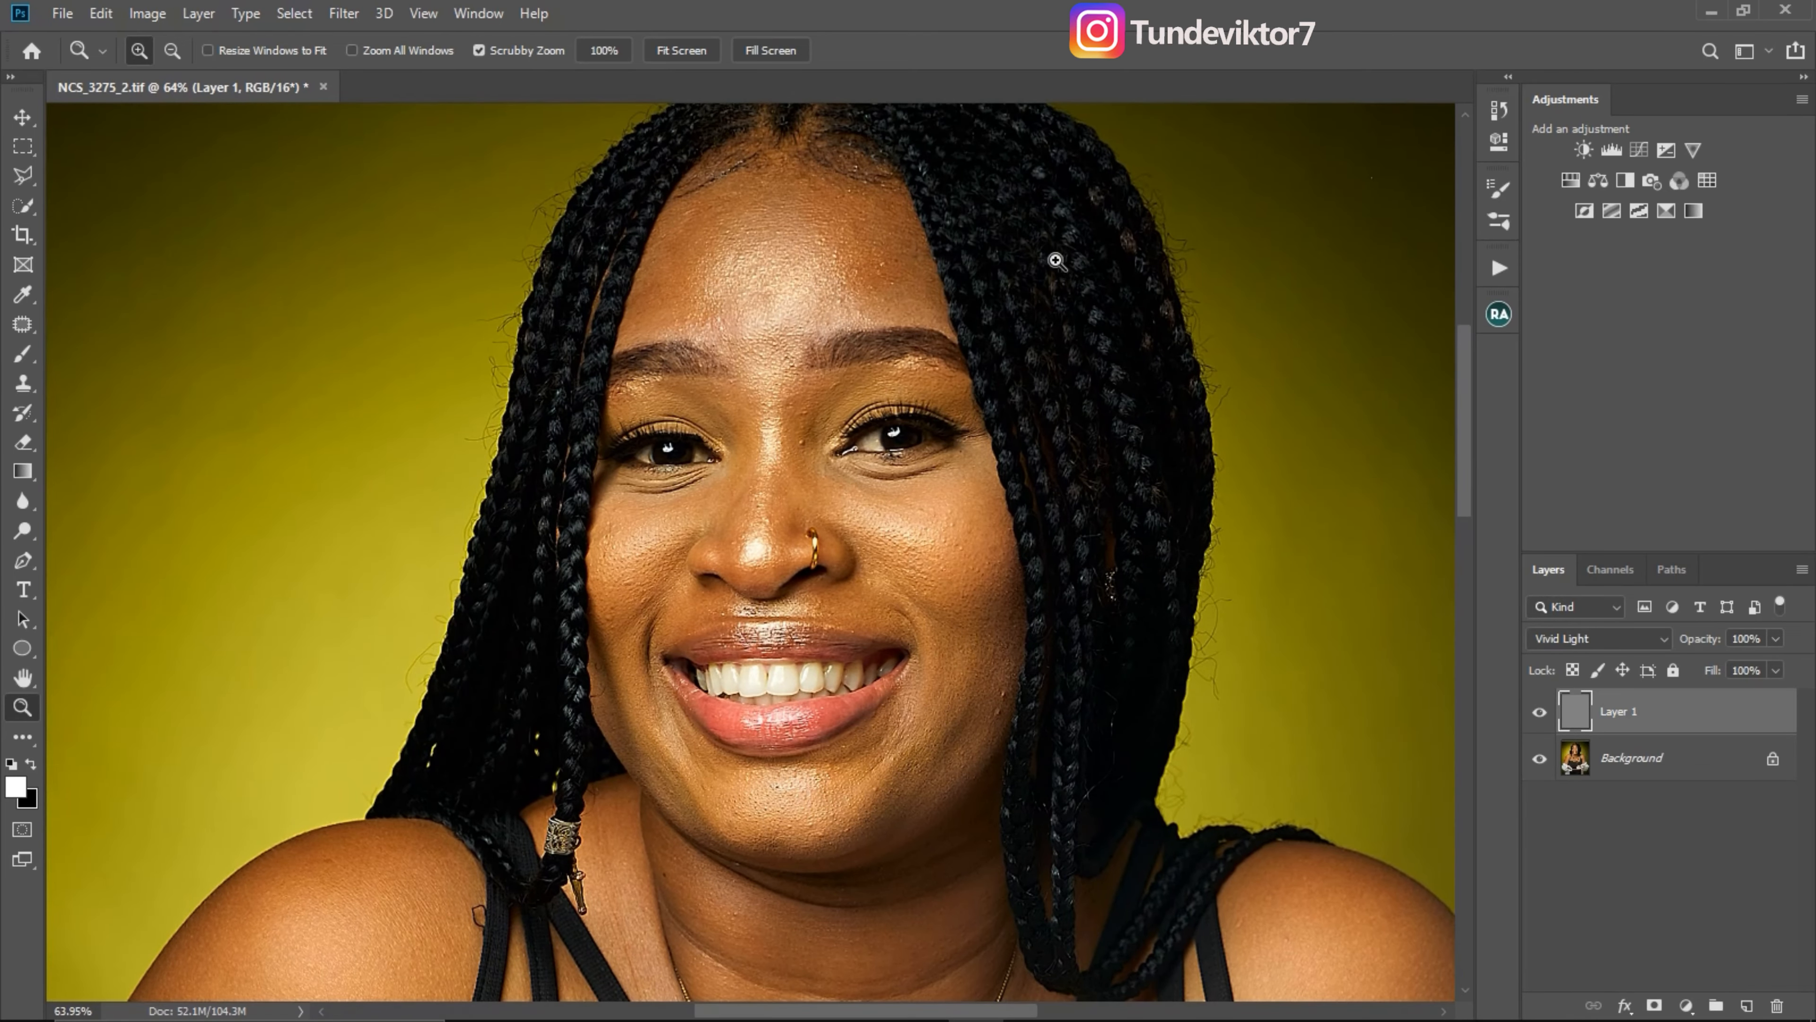
{"action": "left_click_drag", "start_coordinate": [994, 648], "coordinate": [941, 146]}
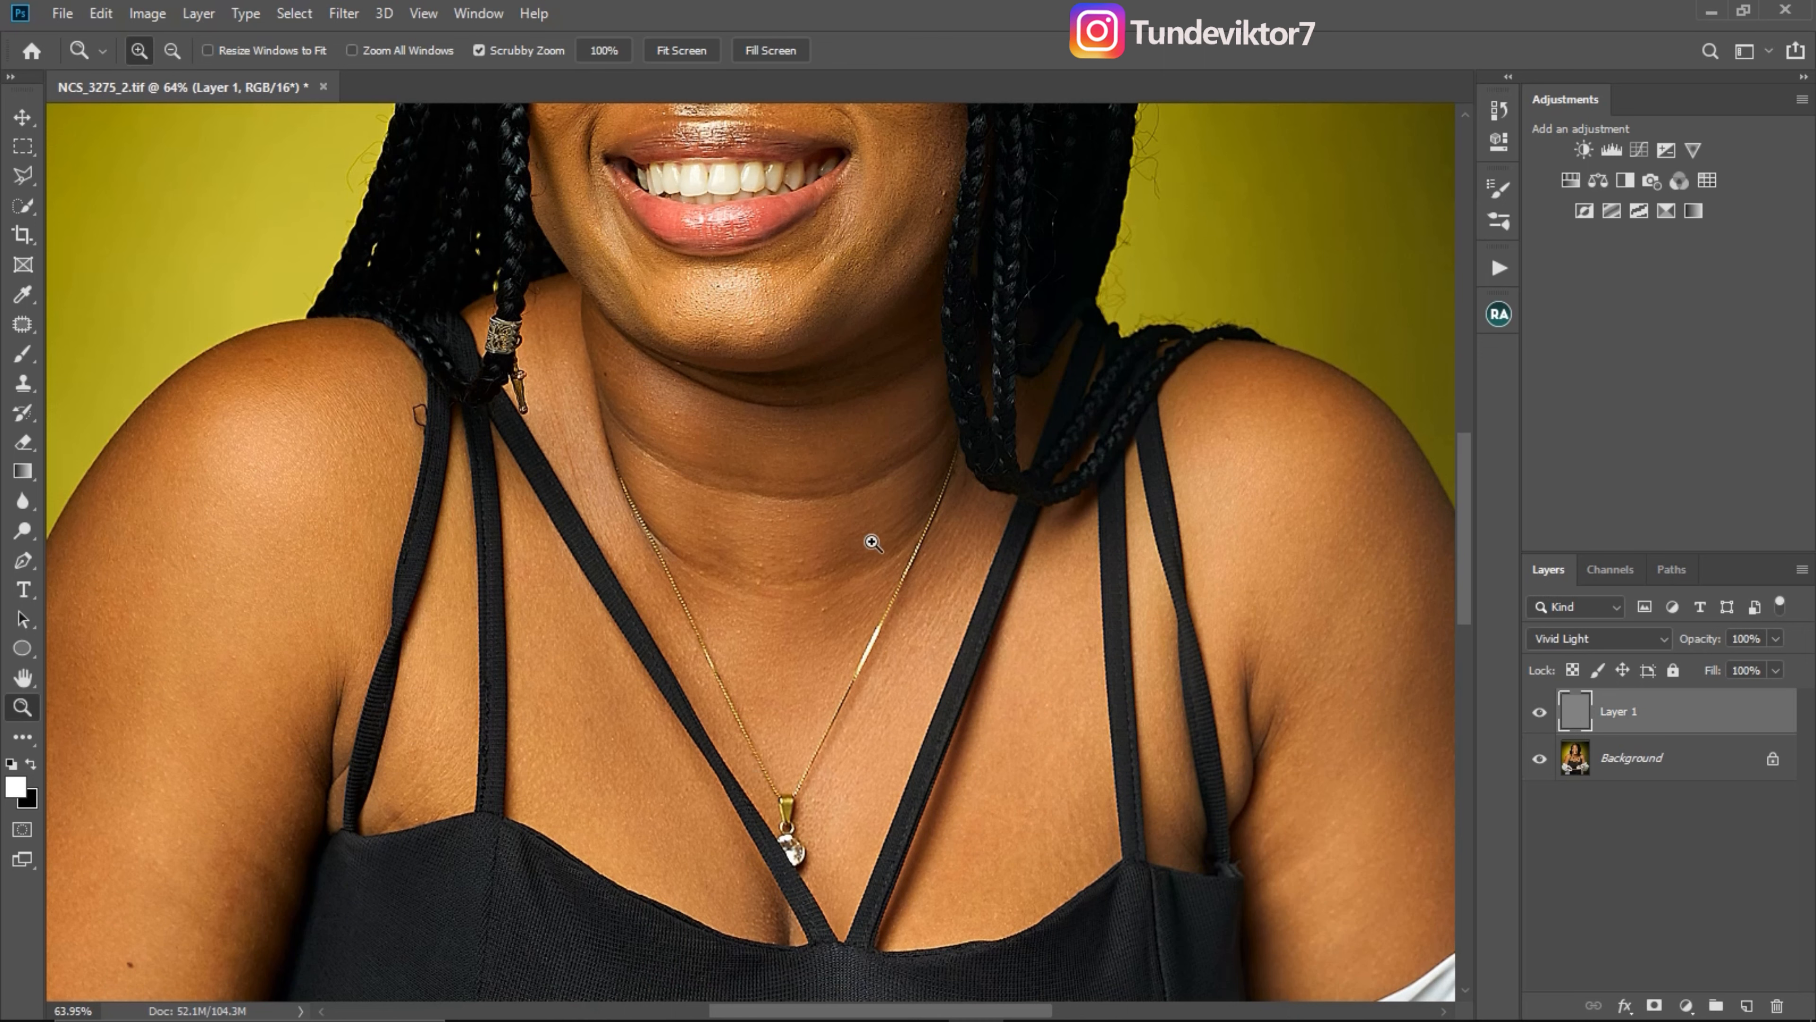
{"action": "key", "text": "ctrl+0"}
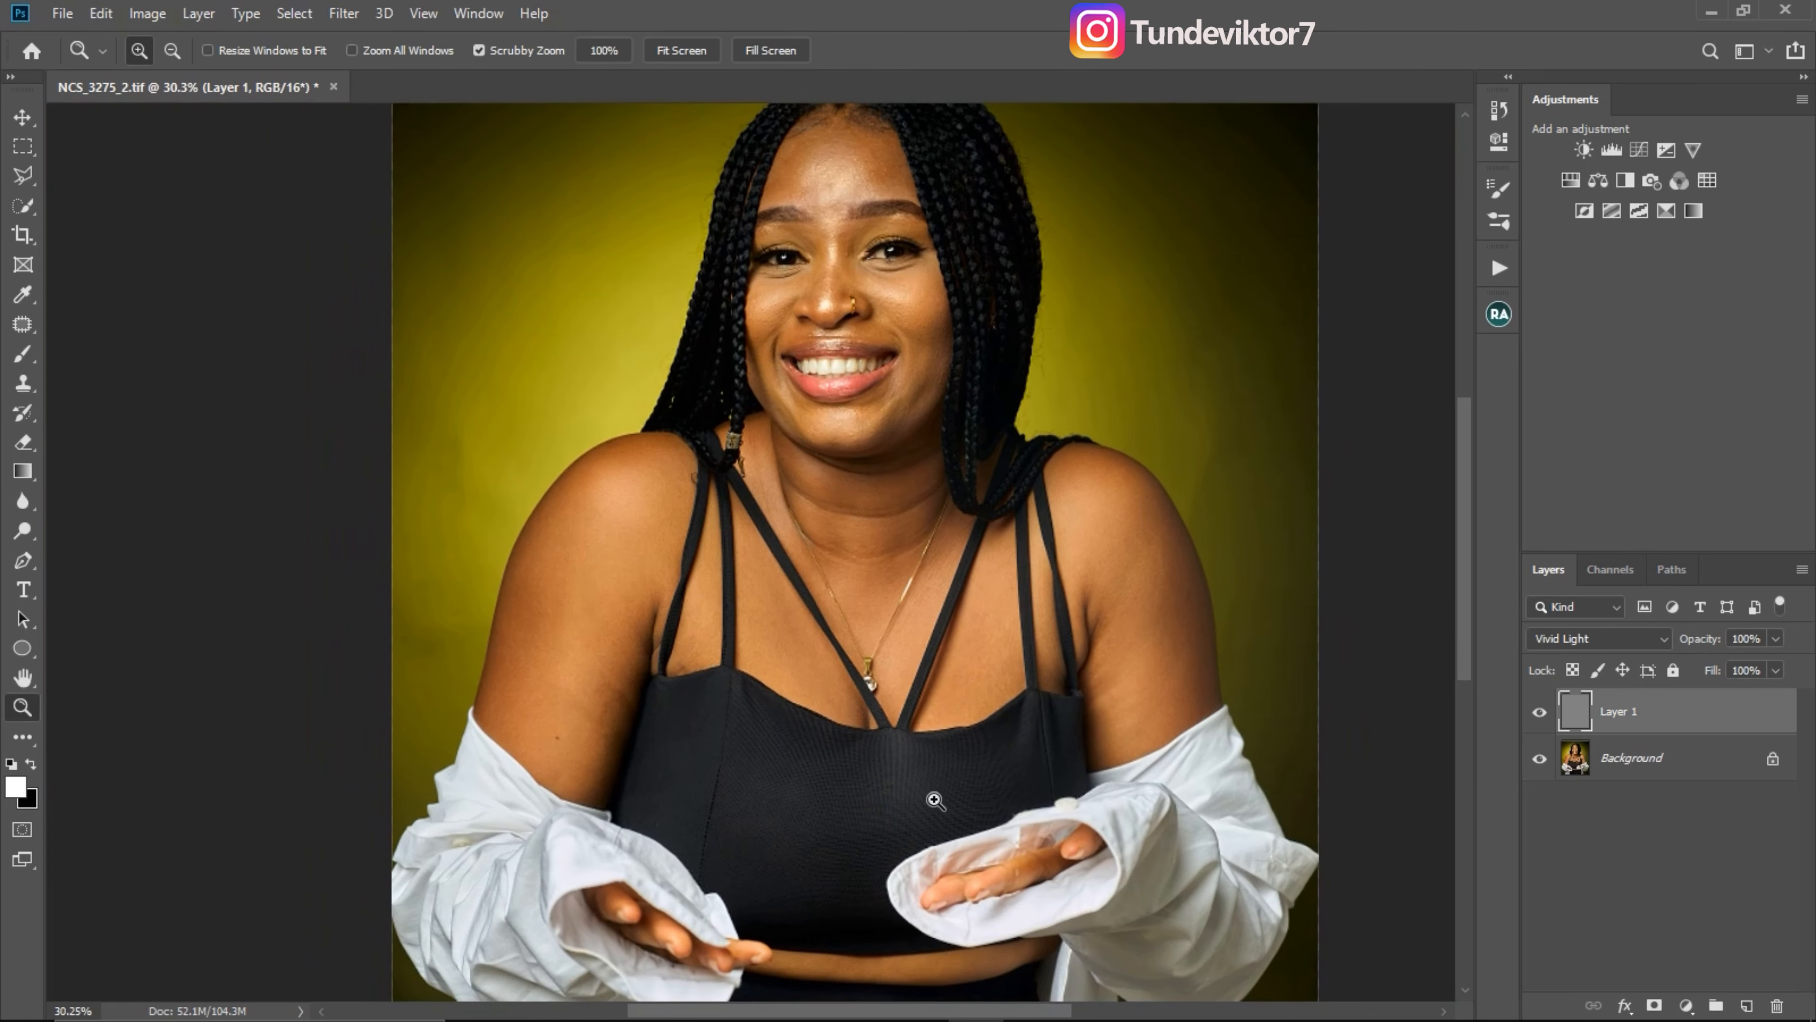
{"action": "left_click_drag", "start_coordinate": [969, 694], "coordinate": [887, 636]}
{"action": "left_click_drag", "start_coordinate": [775, 308], "coordinate": [854, 324]}
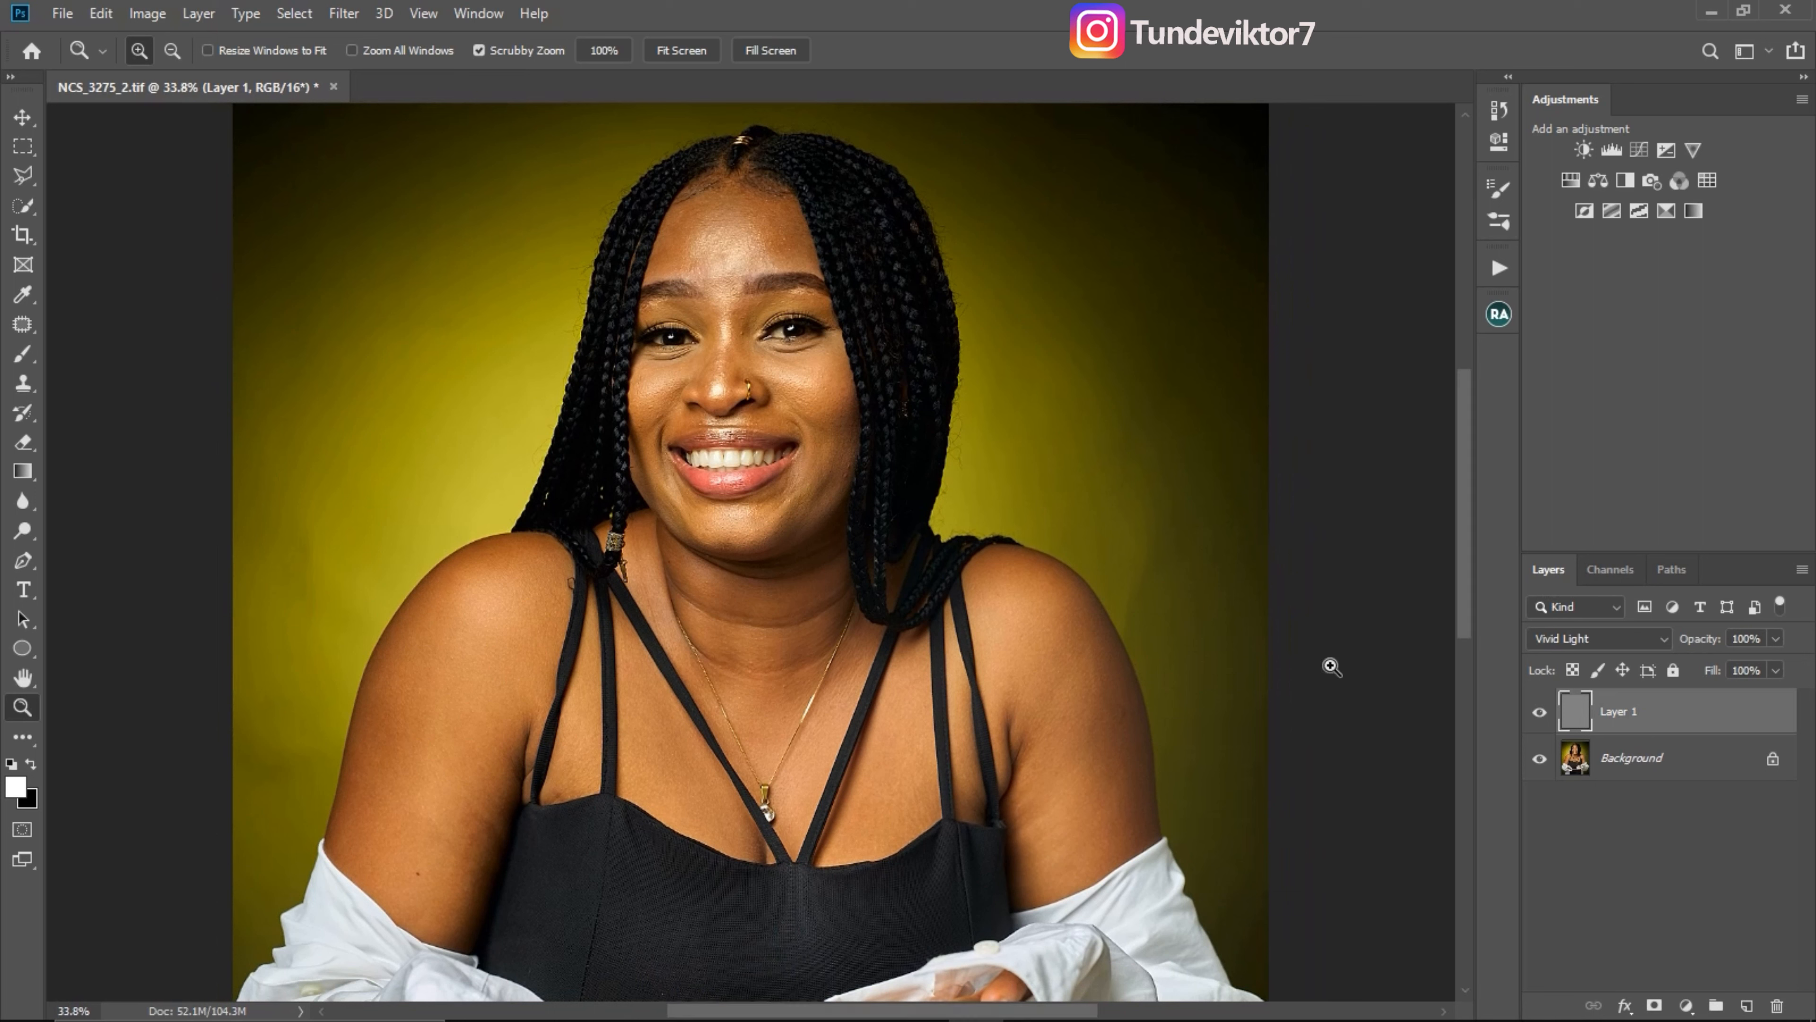
Step: Add a white layer mask to Layer 1 and prepare a 150 px brush with black as the foreground color
{"action": "left_click", "coordinate": [1655, 1006]}
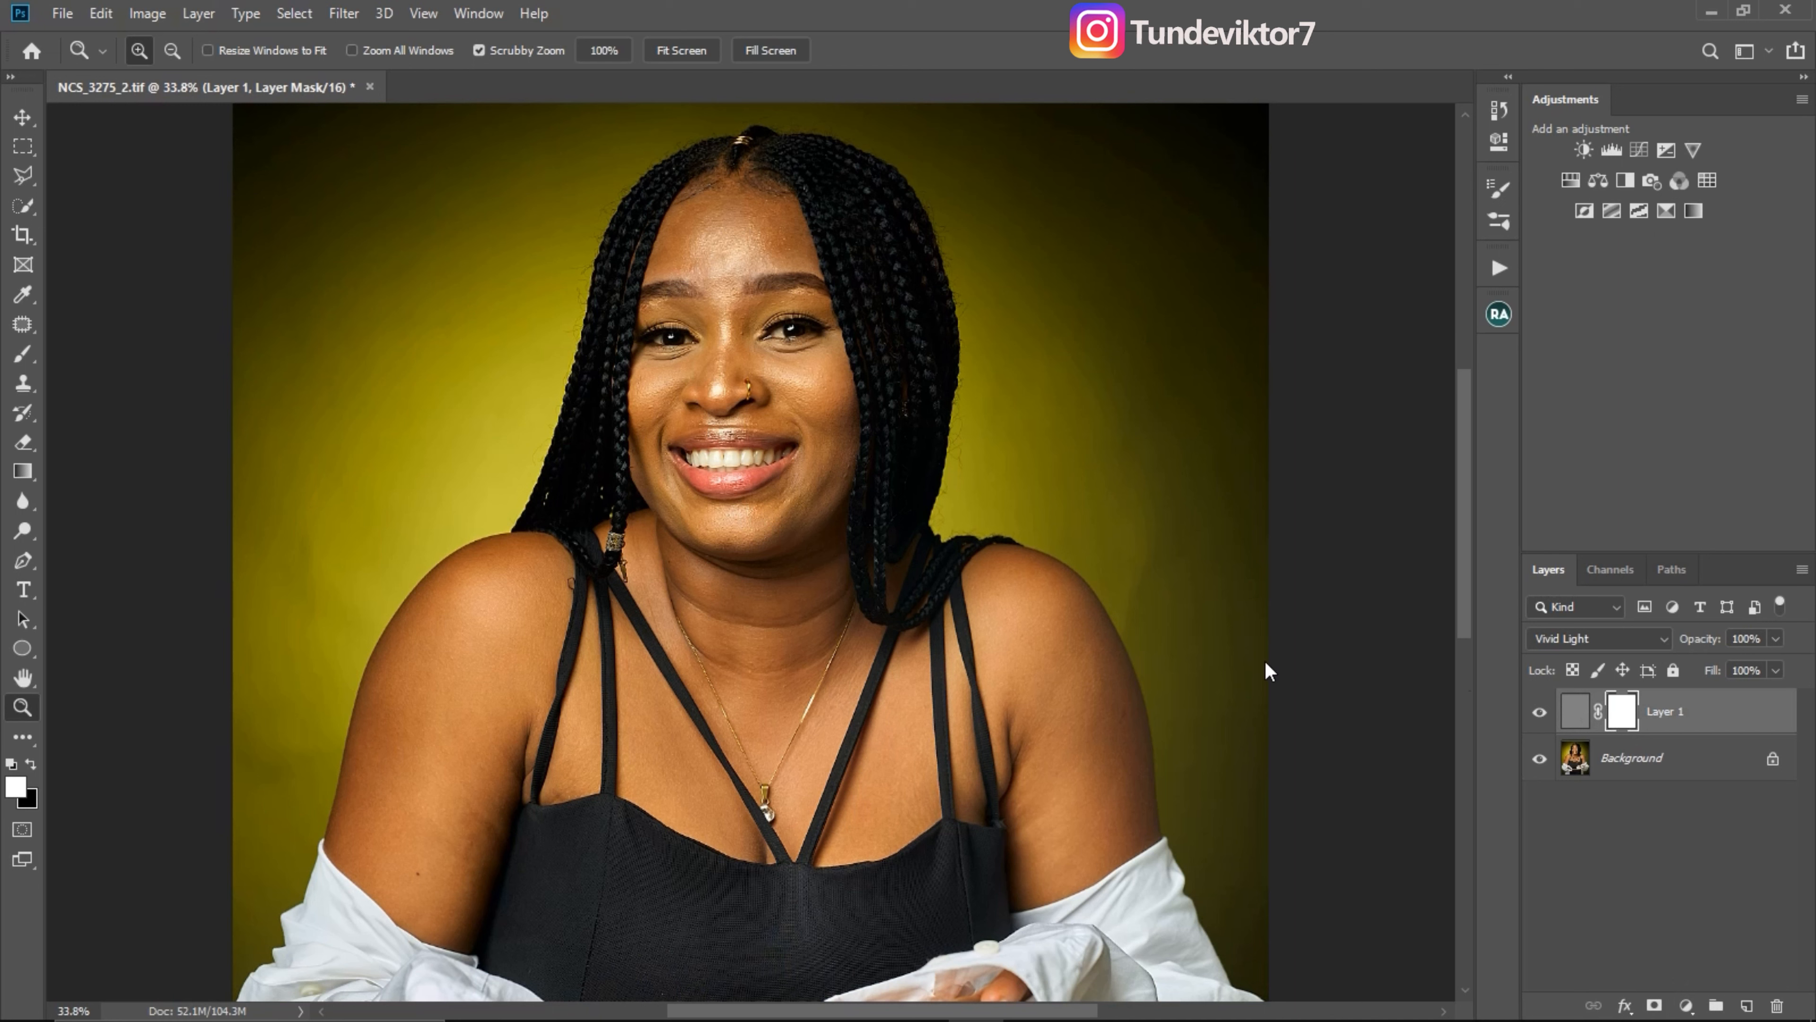
{"action": "left_click", "coordinate": [24, 355]}
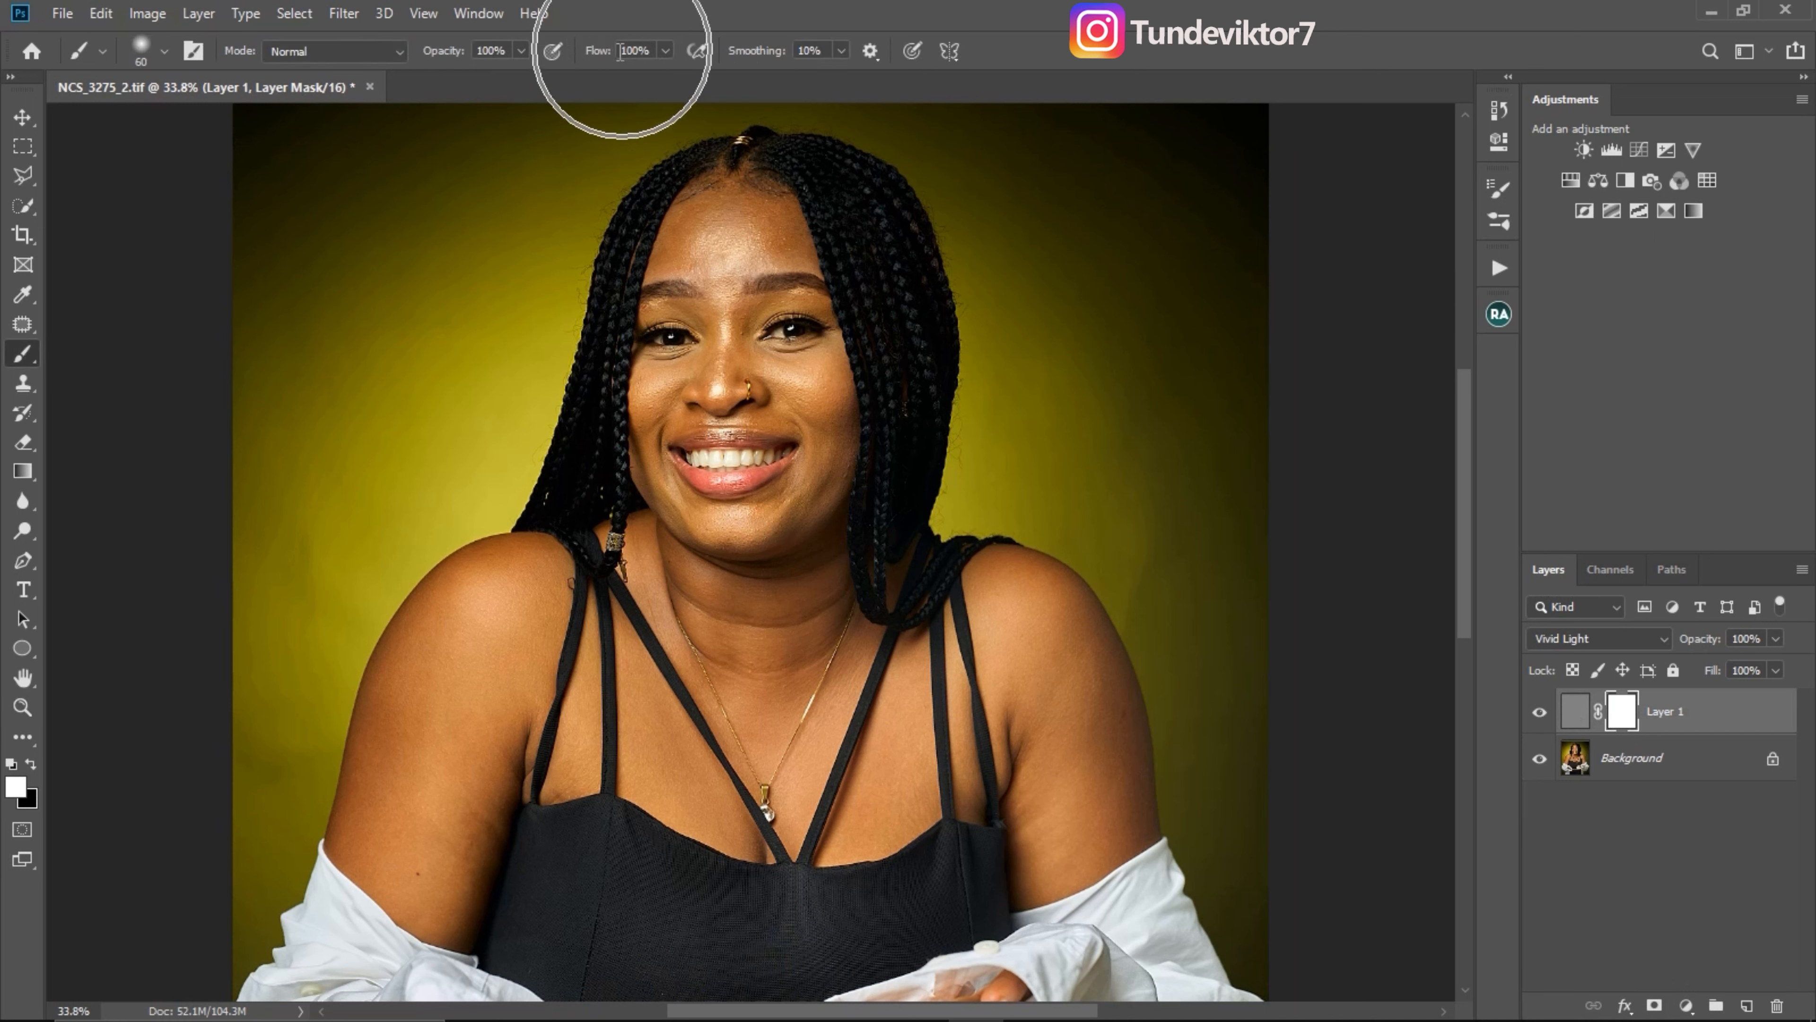
{"action": "key", "text": "bracketright"}
{"action": "key", "text": "bracketright"}
{"action": "key", "text": "bracketright"}
{"action": "key", "text": "bracketright"}
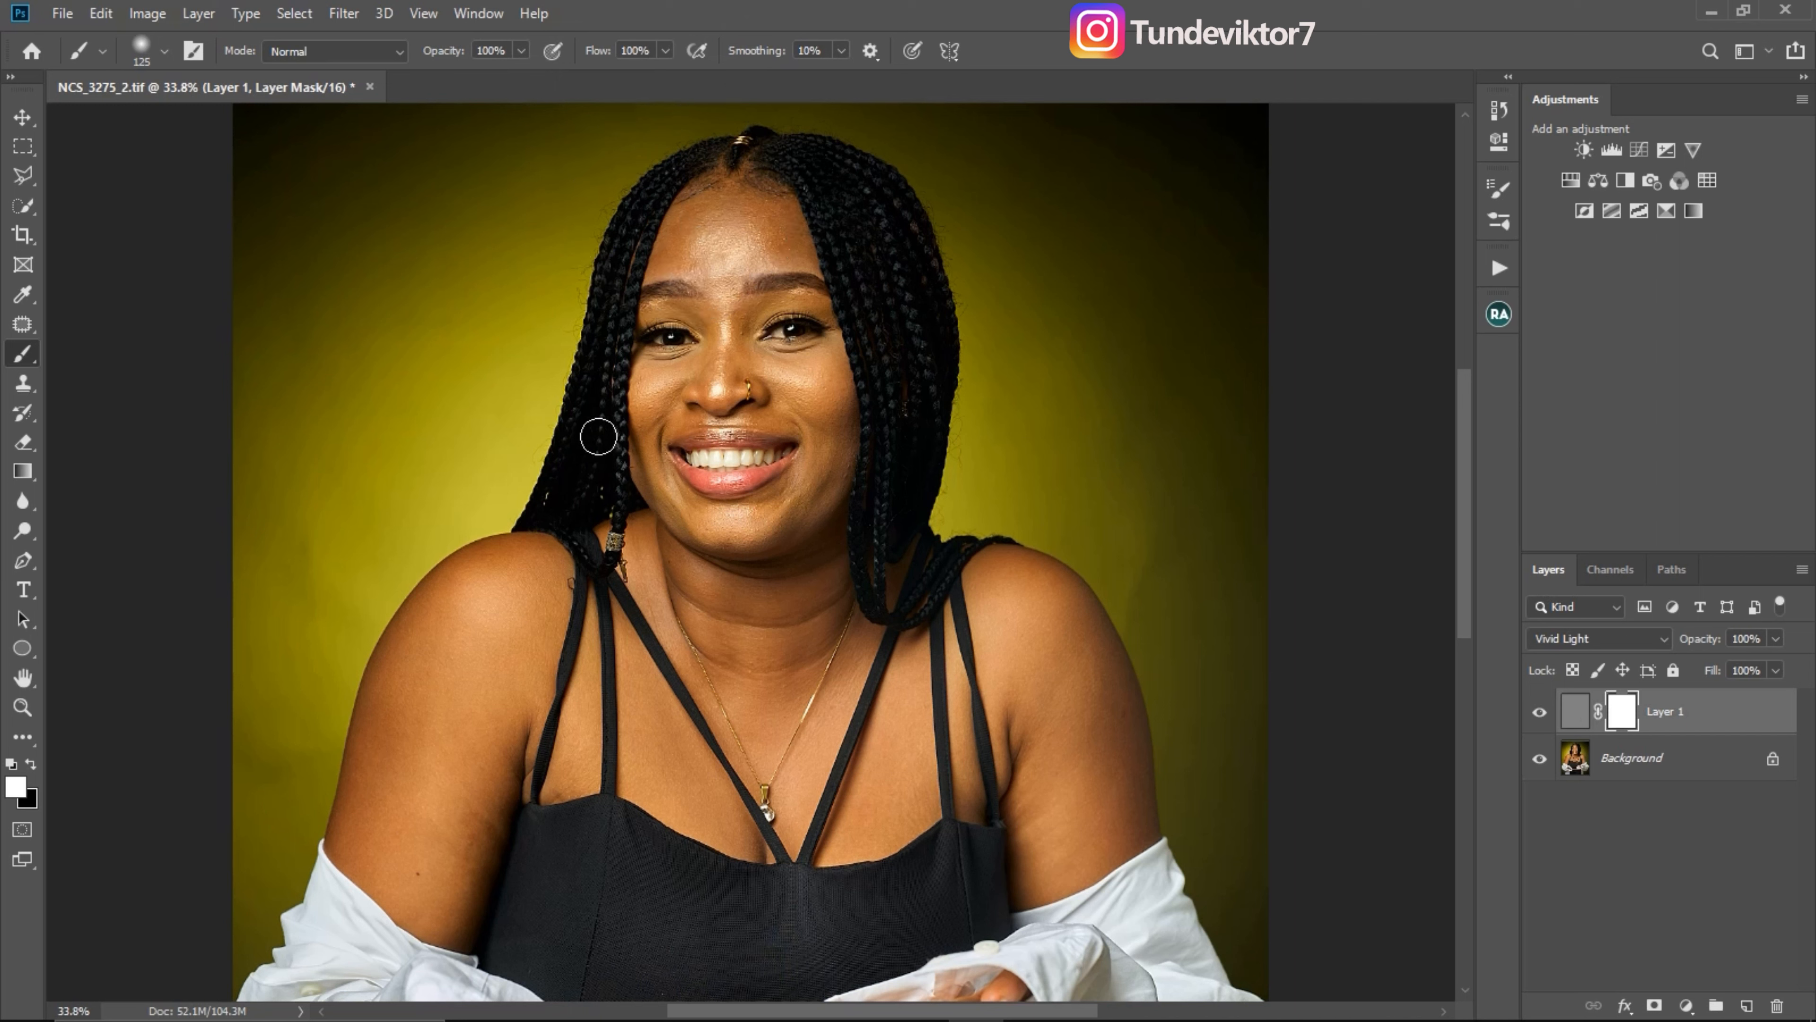
{"action": "key", "text": "x"}
{"action": "key", "text": "z"}
{"action": "left_click_drag", "start_coordinate": [620, 272], "coordinate": [672, 285]}
{"action": "key", "text": "b"}
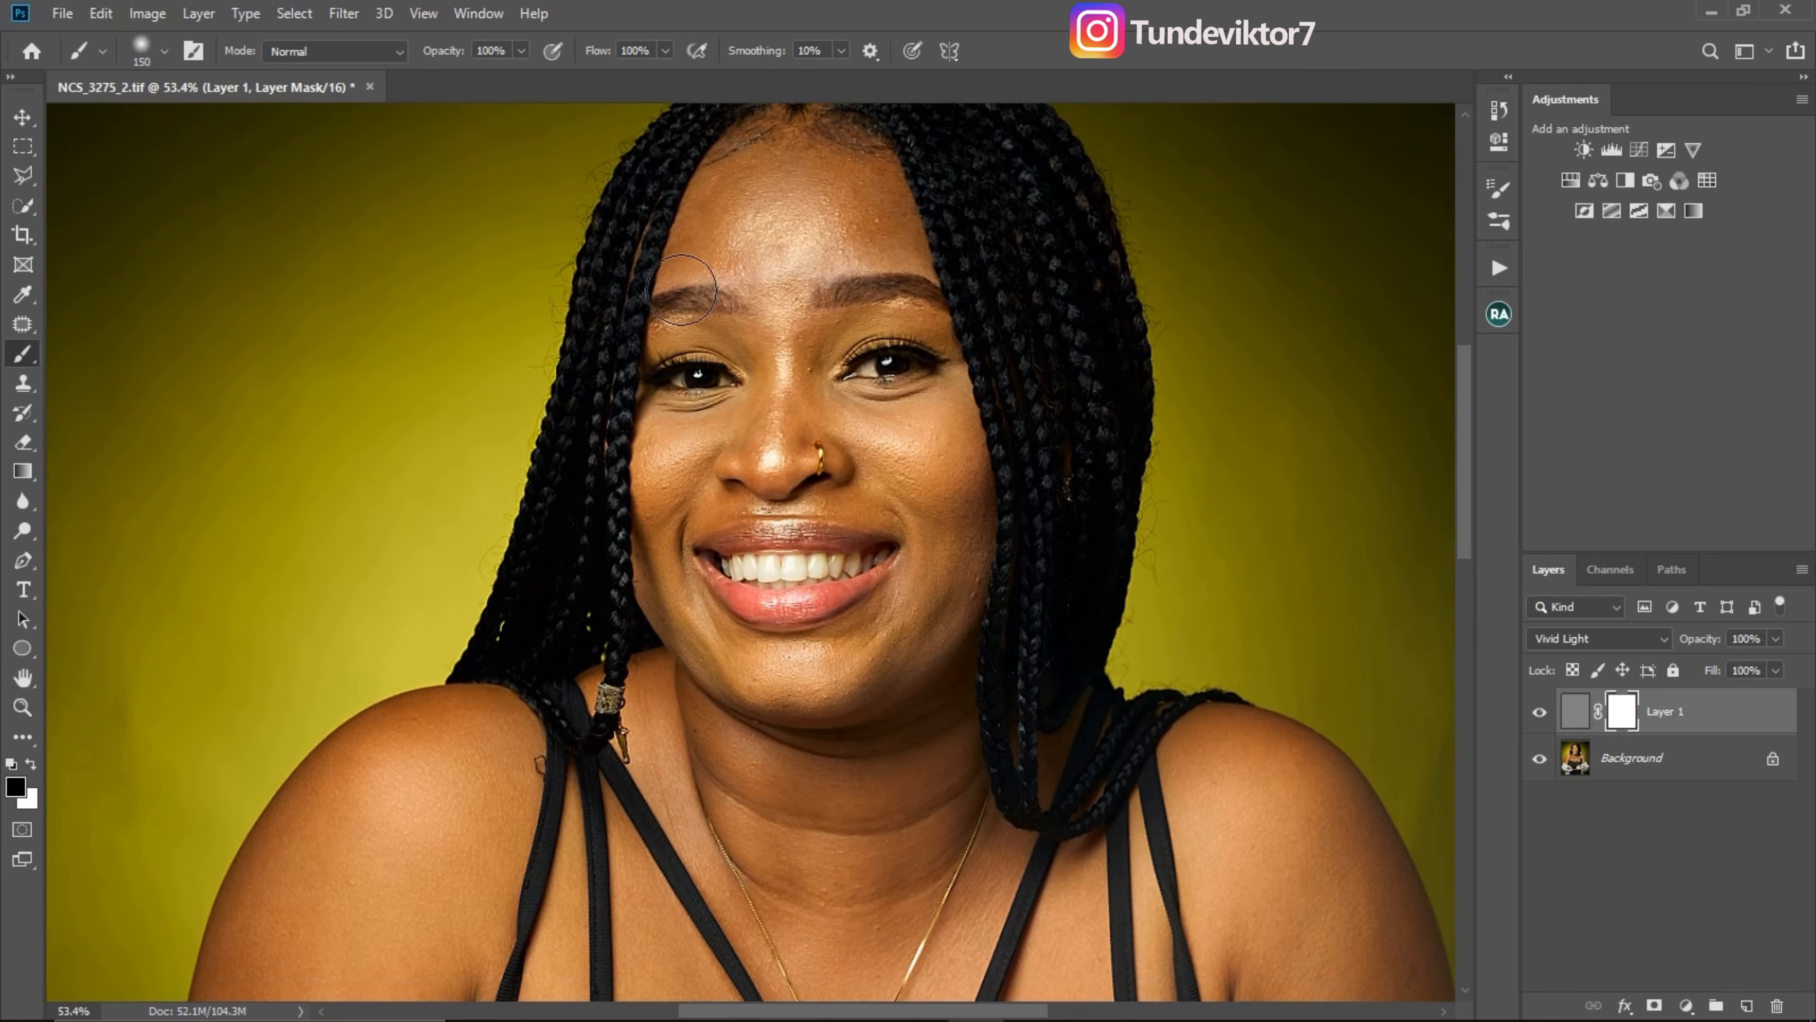
Step: Paint black on Layer 1's mask over the braids on both sides of the head to hide their sharpening
{"action": "left_click_drag", "start_coordinate": [612, 356], "coordinate": [588, 470]}
{"action": "key", "text": "bracketright"}
{"action": "key", "text": "bracketright"}
{"action": "key", "text": "bracketleft"}
{"action": "key", "text": "bracketleft"}
{"action": "key", "text": "bracketright"}
{"action": "key", "text": "bracketright"}
{"action": "key", "text": "bracketright"}
{"action": "mouse_move", "coordinate": [610, 250]}
{"action": "left_mouse_down"}
{"action": "mouse_move", "coordinate": [657, 145]}
{"action": "mouse_move", "coordinate": [683, 136]}
{"action": "left_mouse_up"}
{"action": "left_click_drag", "start_coordinate": [716, 249], "coordinate": [749, 420]}
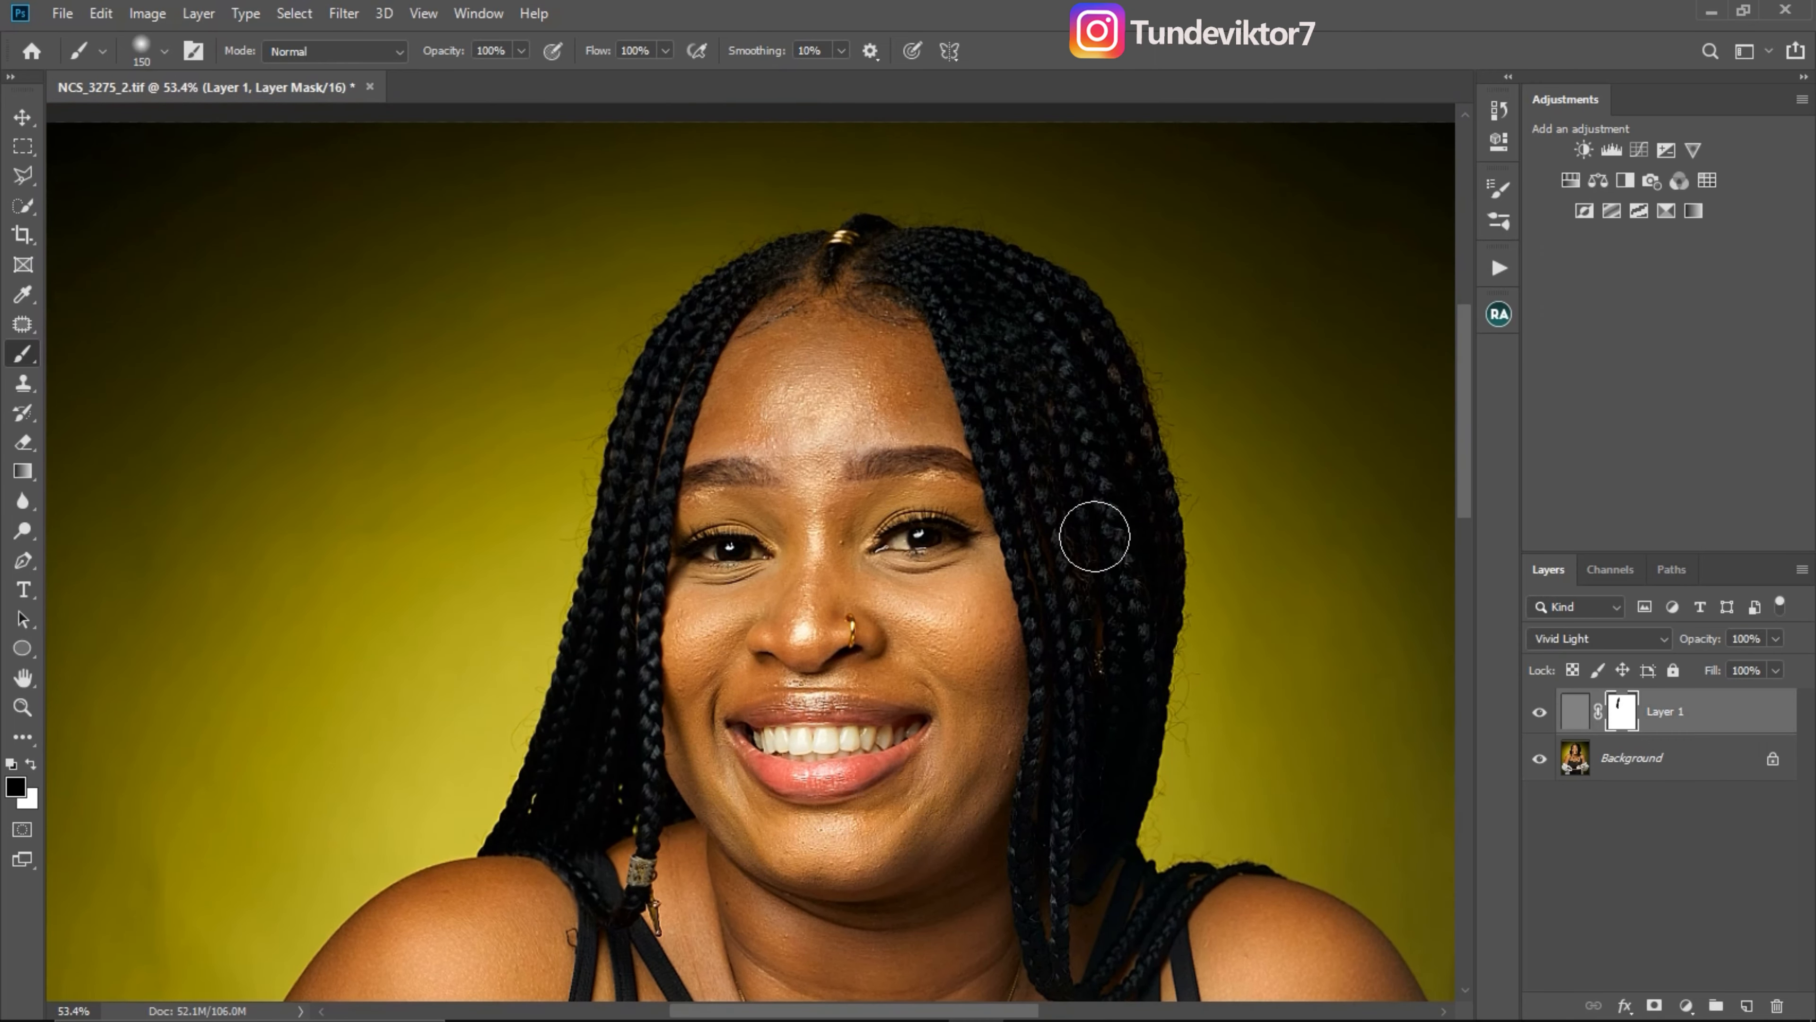
{"action": "mouse_move", "coordinate": [1007, 395]}
{"action": "left_mouse_down"}
{"action": "mouse_move", "coordinate": [1114, 606]}
{"action": "mouse_move", "coordinate": [1094, 838]}
{"action": "mouse_move", "coordinate": [1071, 842]}
{"action": "mouse_move", "coordinate": [1117, 928]}
{"action": "mouse_move", "coordinate": [1130, 869]}
{"action": "left_mouse_up"}
Step: Reduce the brush size to 45 px and examine the masked hair up close
{"action": "key", "text": "bracketleft"}
{"action": "key", "text": "bracketleft"}
{"action": "key", "text": "bracketleft"}
{"action": "key", "text": "bracketleft"}
{"action": "key", "text": "ctrl+space"}
{"action": "left_click_drag", "start_coordinate": [990, 509], "coordinate": [1063, 535]}
{"action": "key", "text": "ctrl+space"}
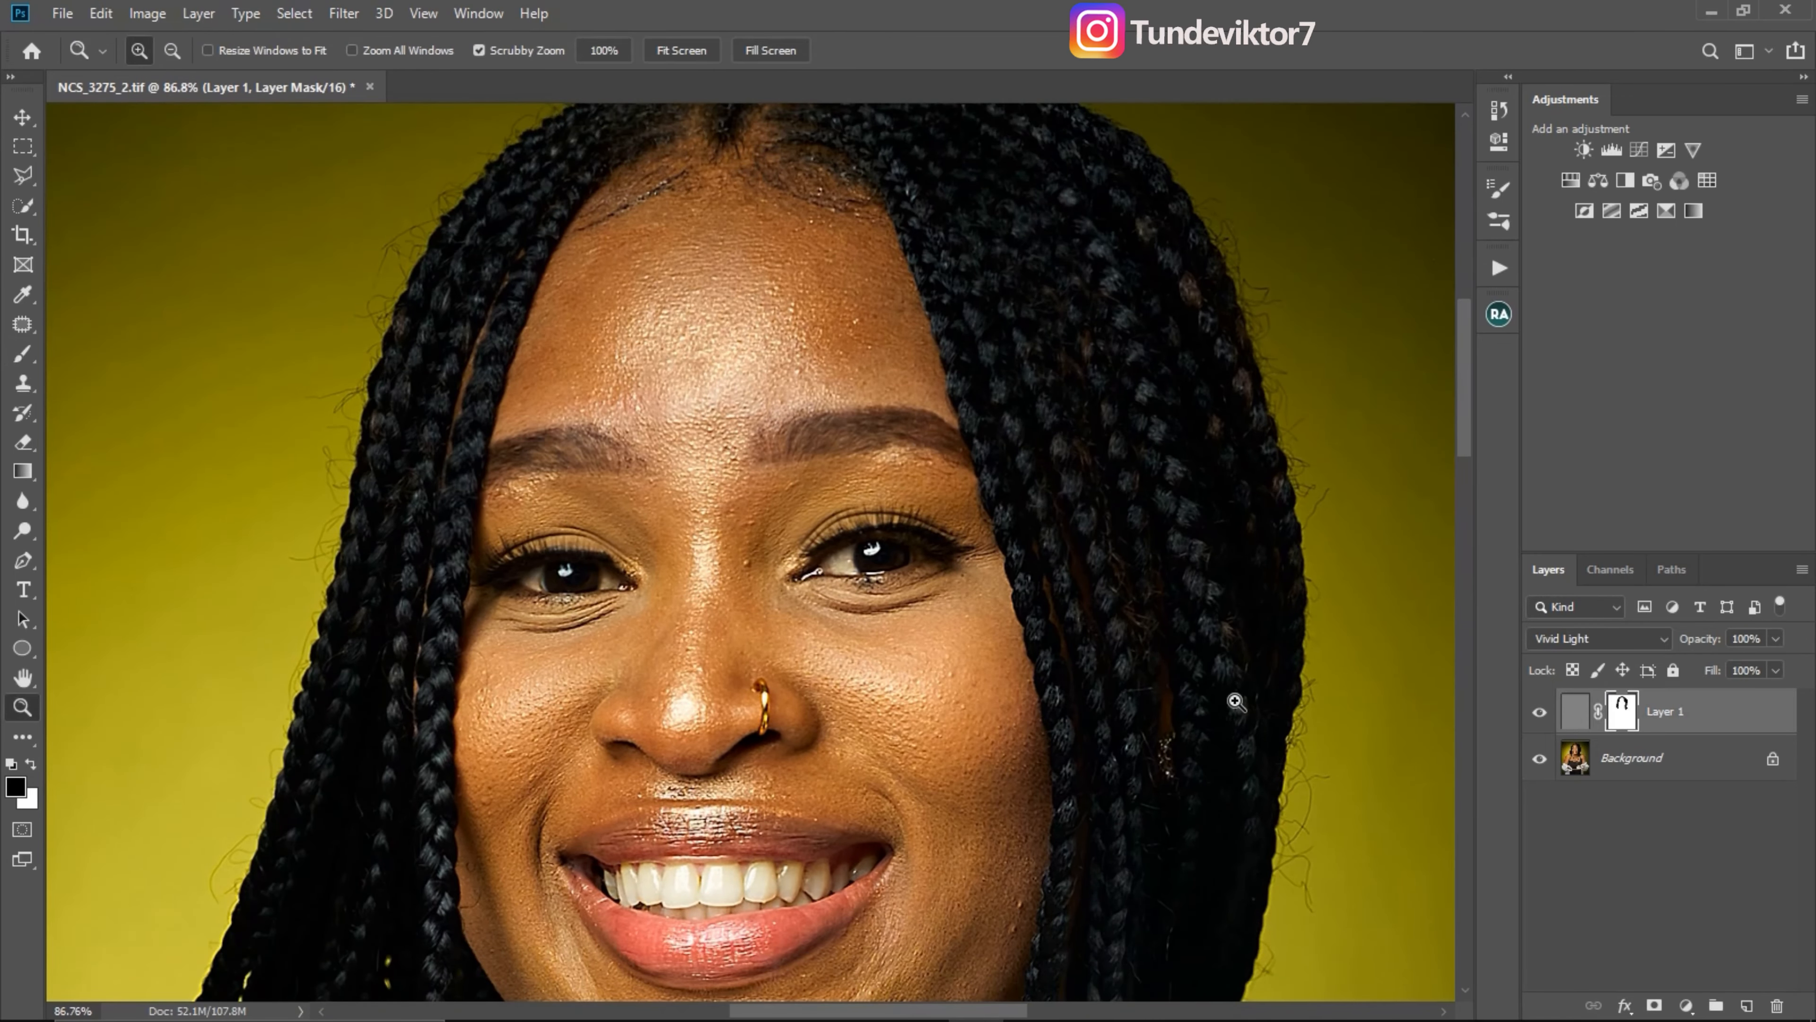
{"action": "left_click_drag", "start_coordinate": [1235, 701], "coordinate": [1130, 697]}
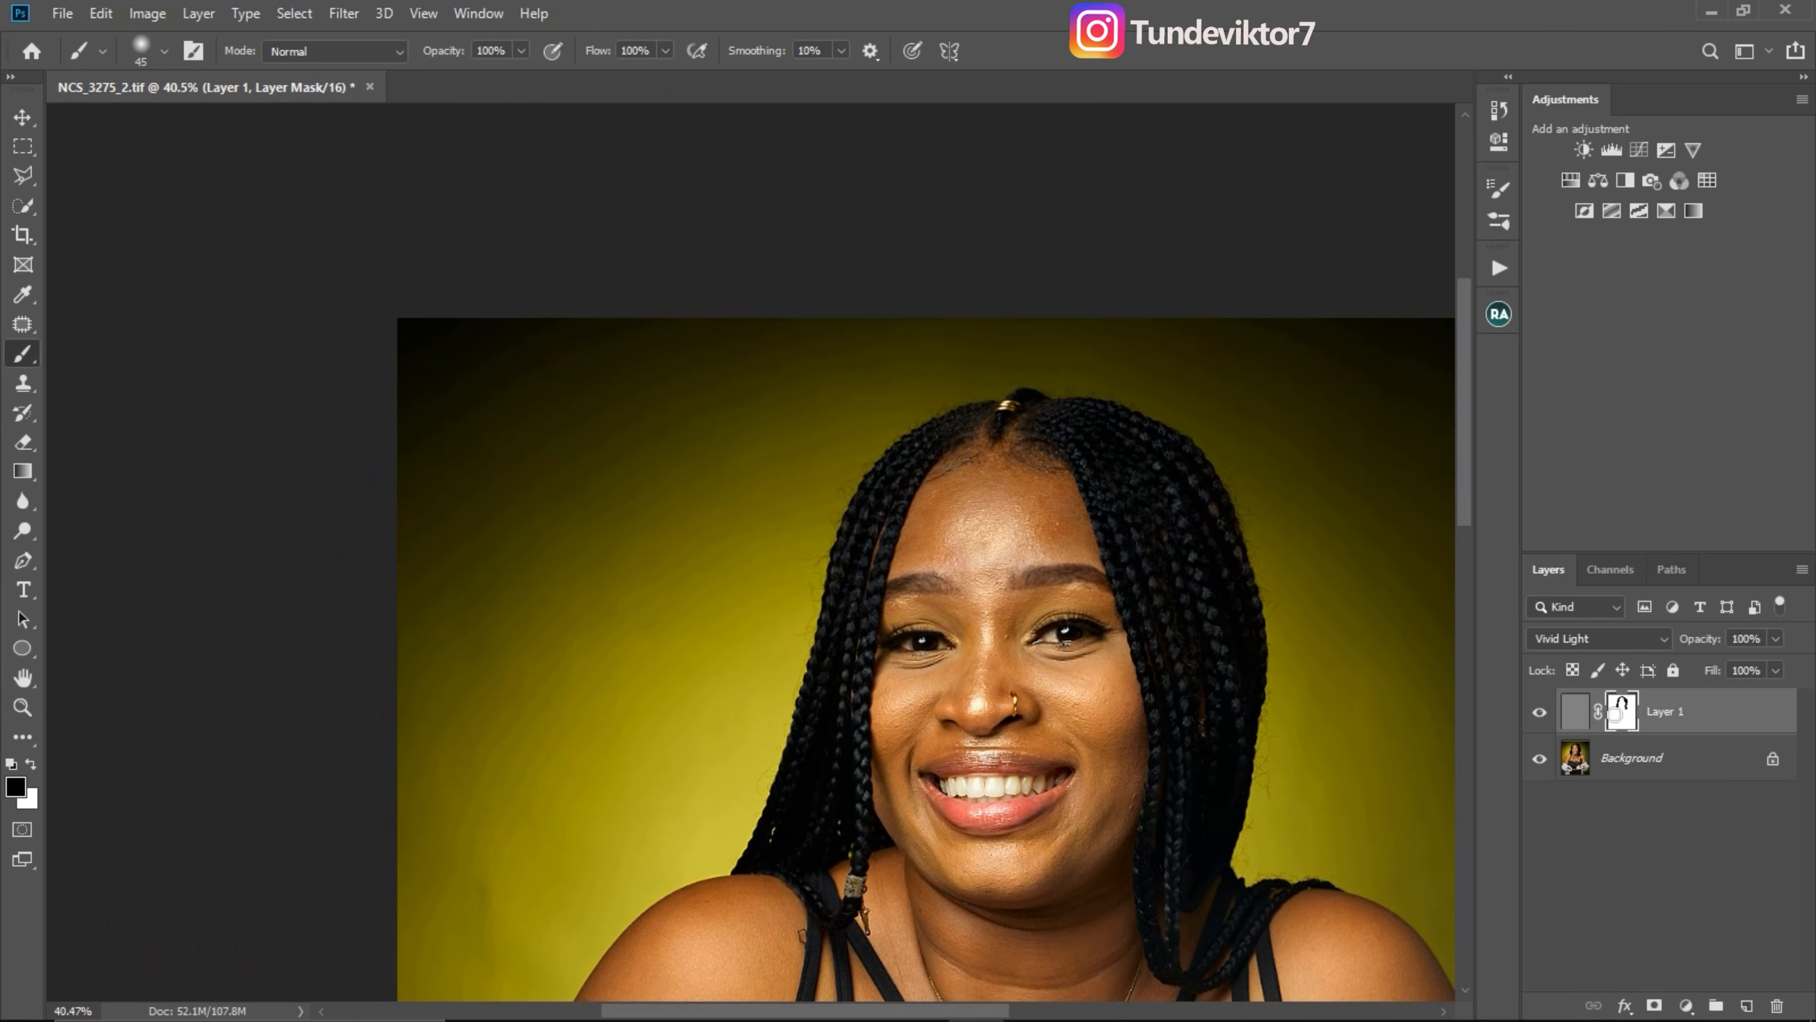
Step: Disable and re-enable Layer 1's mask to compare the braids with and without sharpening
{"action": "left_click", "coordinate": [1622, 714], "text": "shift"}
{"action": "key", "text": "space"}
{"action": "left_click_drag", "start_coordinate": [1158, 651], "coordinate": [971, 551]}
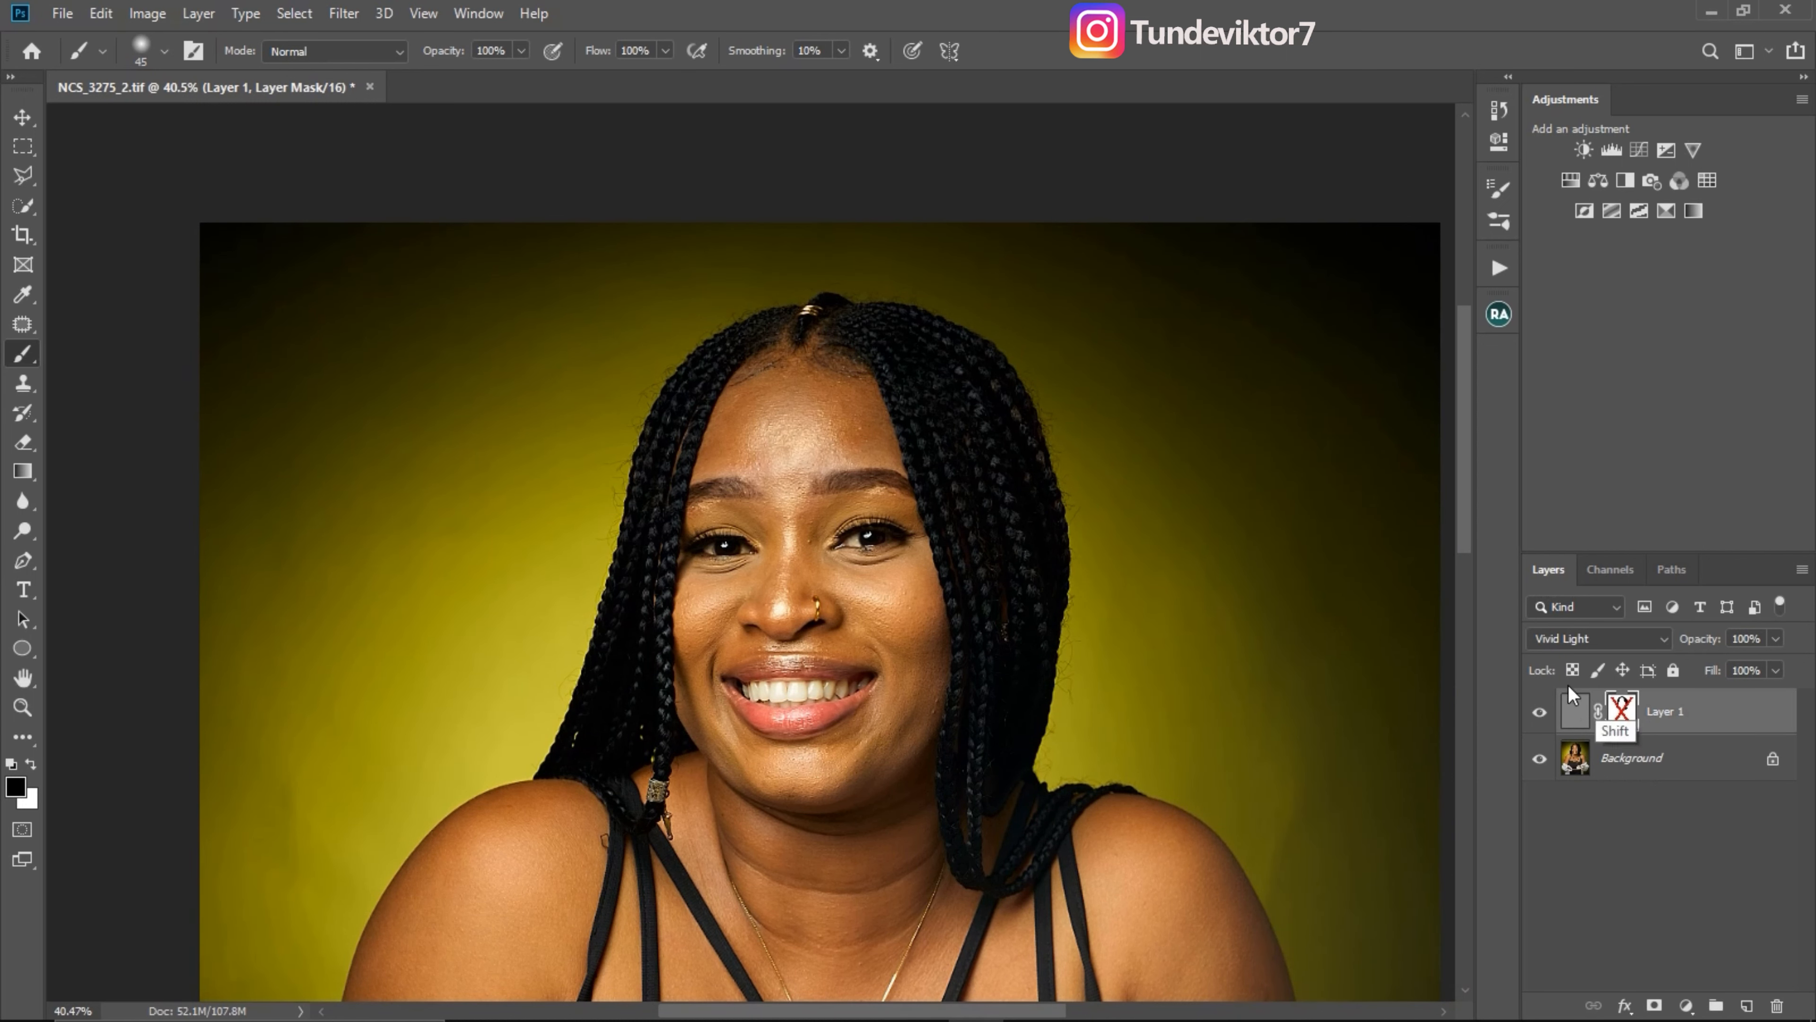
{"action": "left_click", "coordinate": [1628, 717], "text": "shift"}
{"action": "key", "text": "ctrl+space"}
{"action": "left_click_drag", "start_coordinate": [956, 466], "coordinate": [1013, 479]}
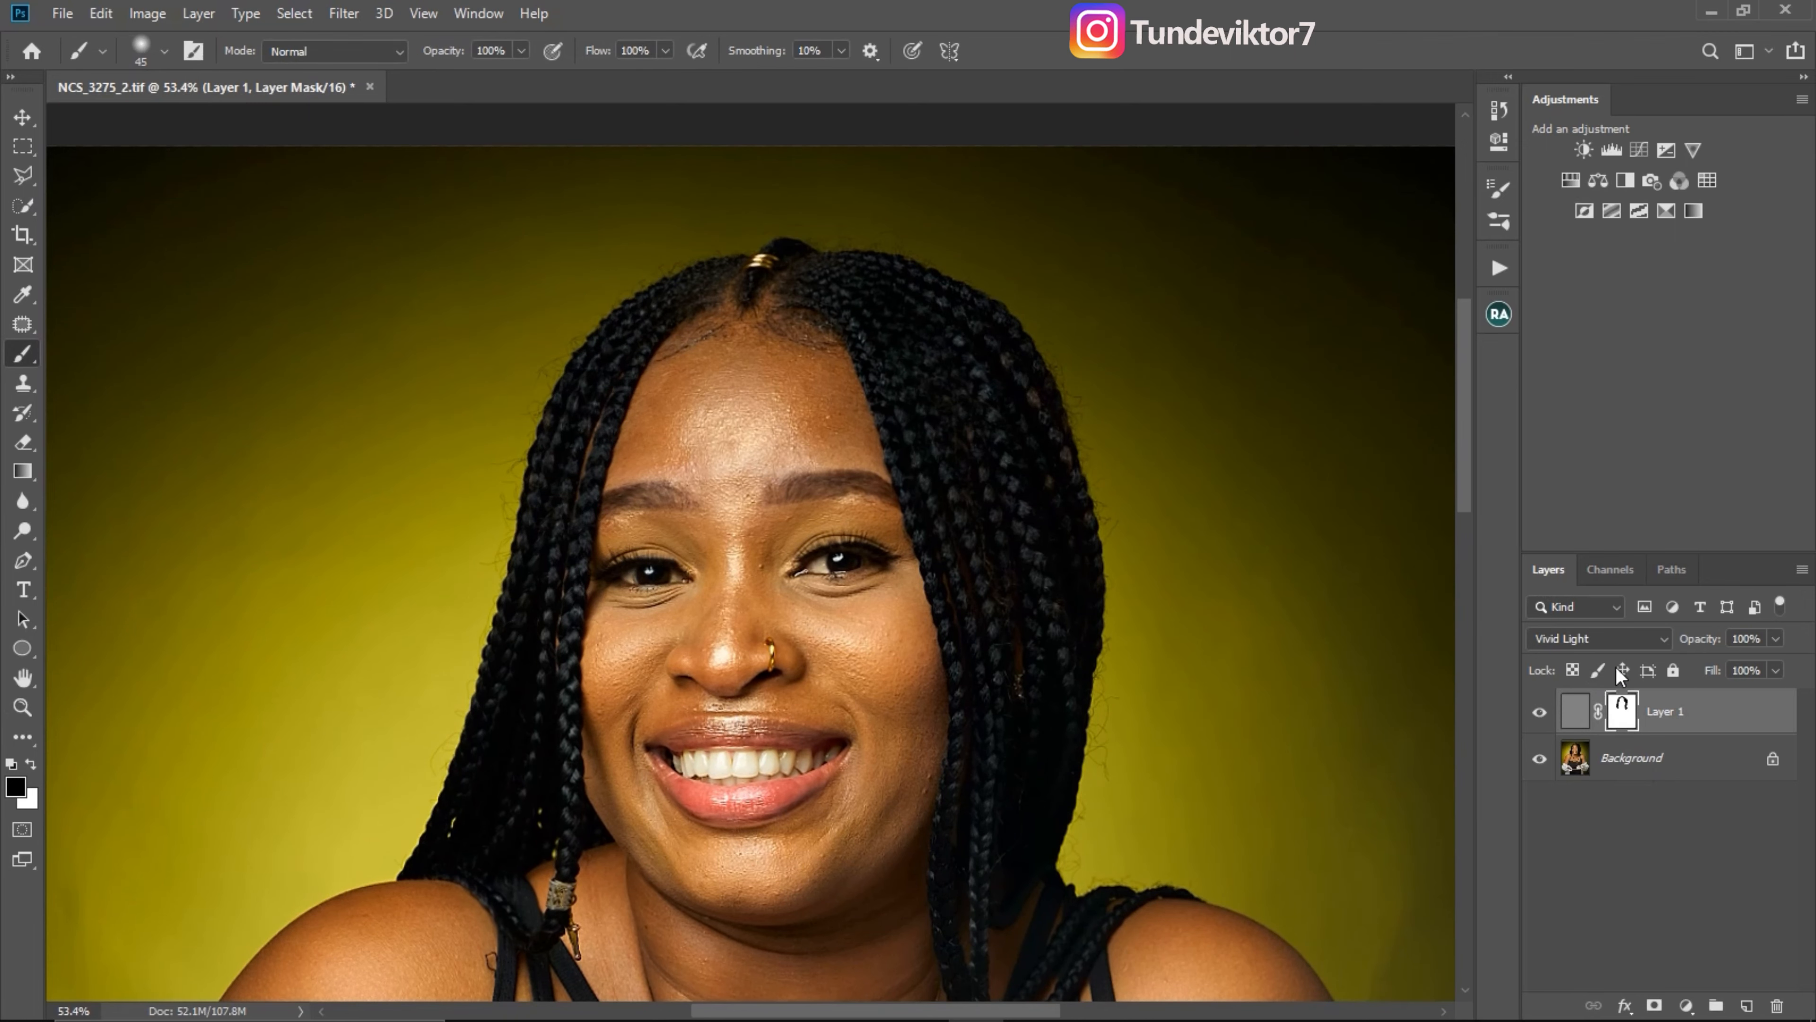
{"action": "key", "text": "ctrl+space"}
{"action": "left_click_drag", "start_coordinate": [887, 537], "coordinate": [862, 501]}
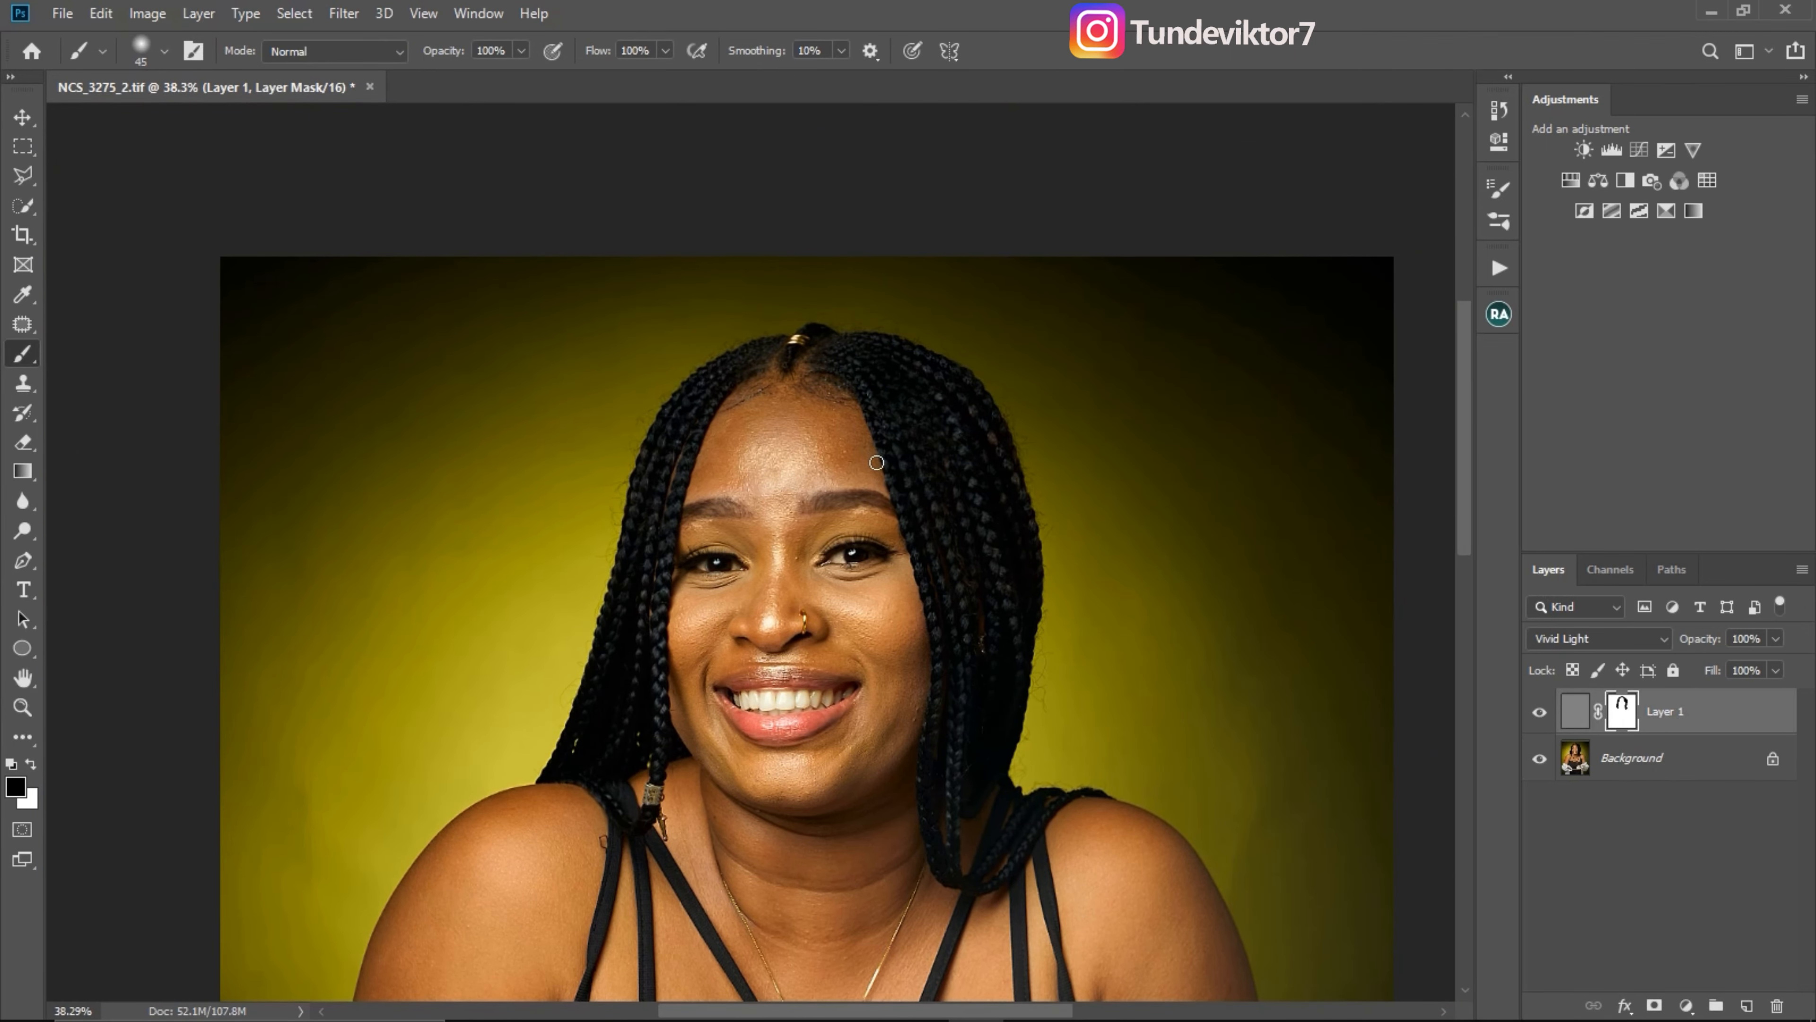
{"action": "key", "text": "ctrl+space"}
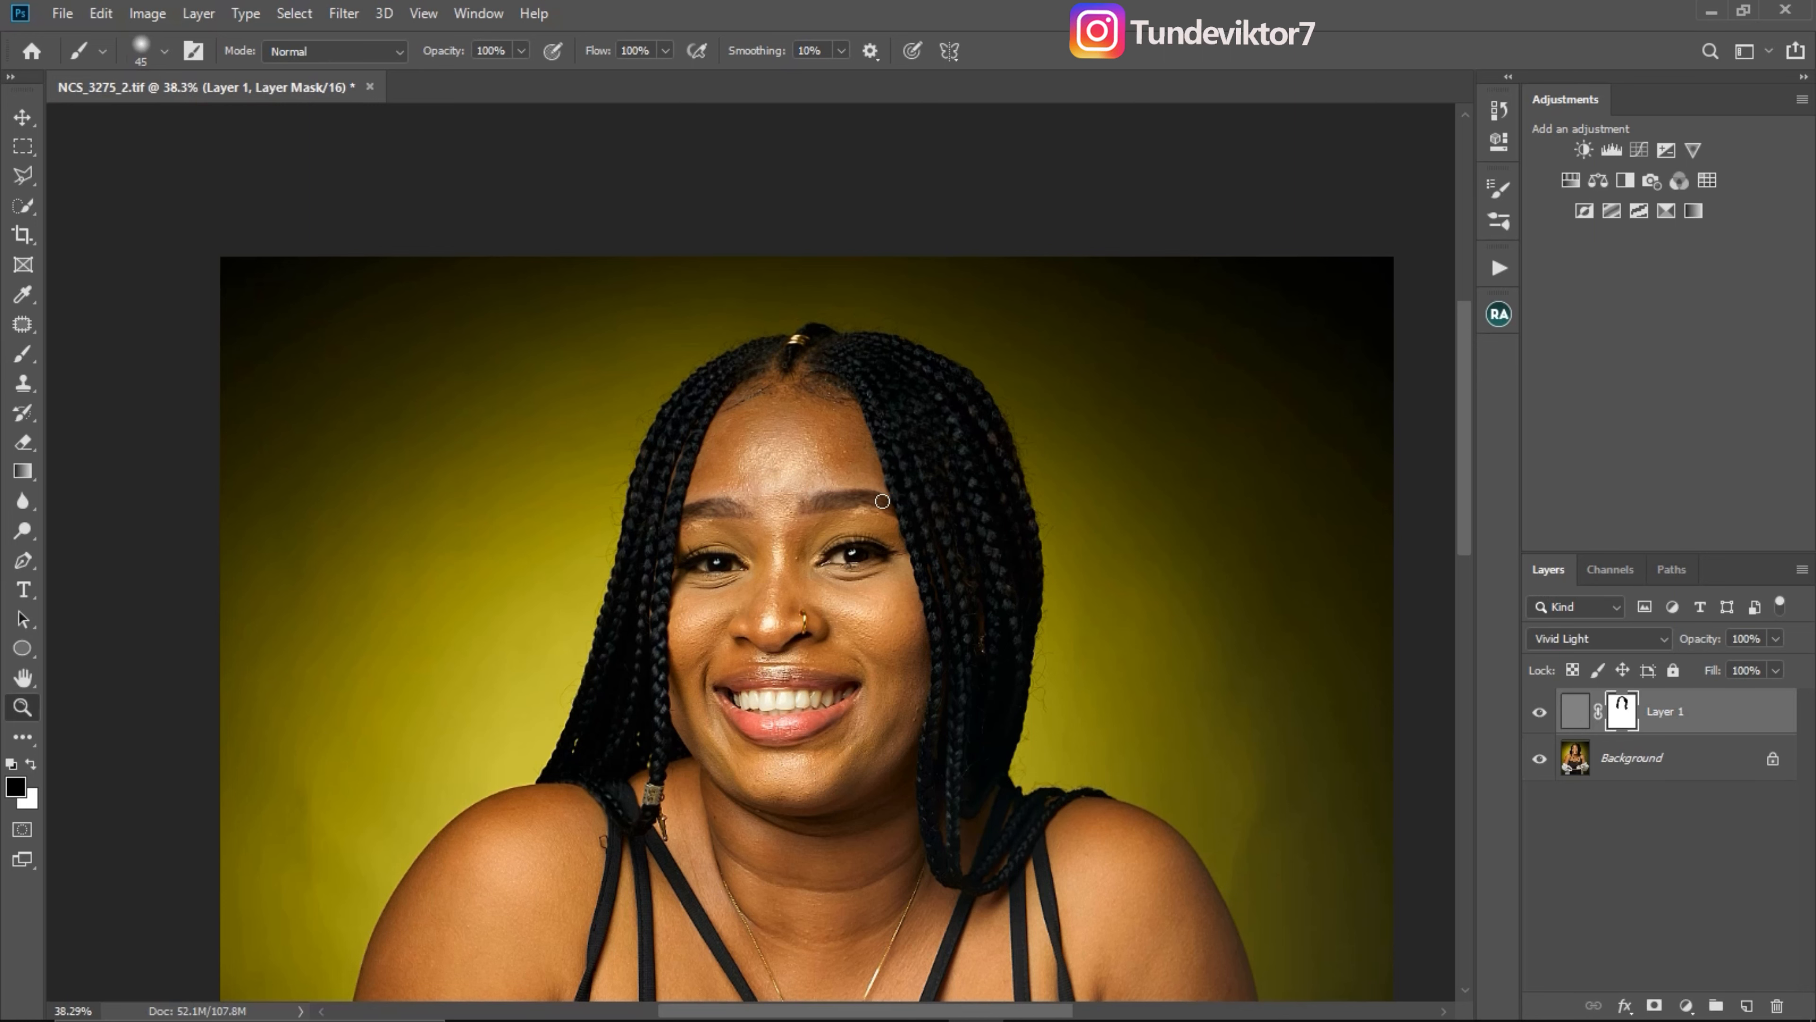
{"action": "mouse_move", "coordinate": [866, 489]}
{"action": "left_mouse_down"}
{"action": "mouse_move", "coordinate": [894, 494]}
{"action": "mouse_move", "coordinate": [883, 504]}
{"action": "left_mouse_up"}
{"action": "key", "text": "ctrl+space"}
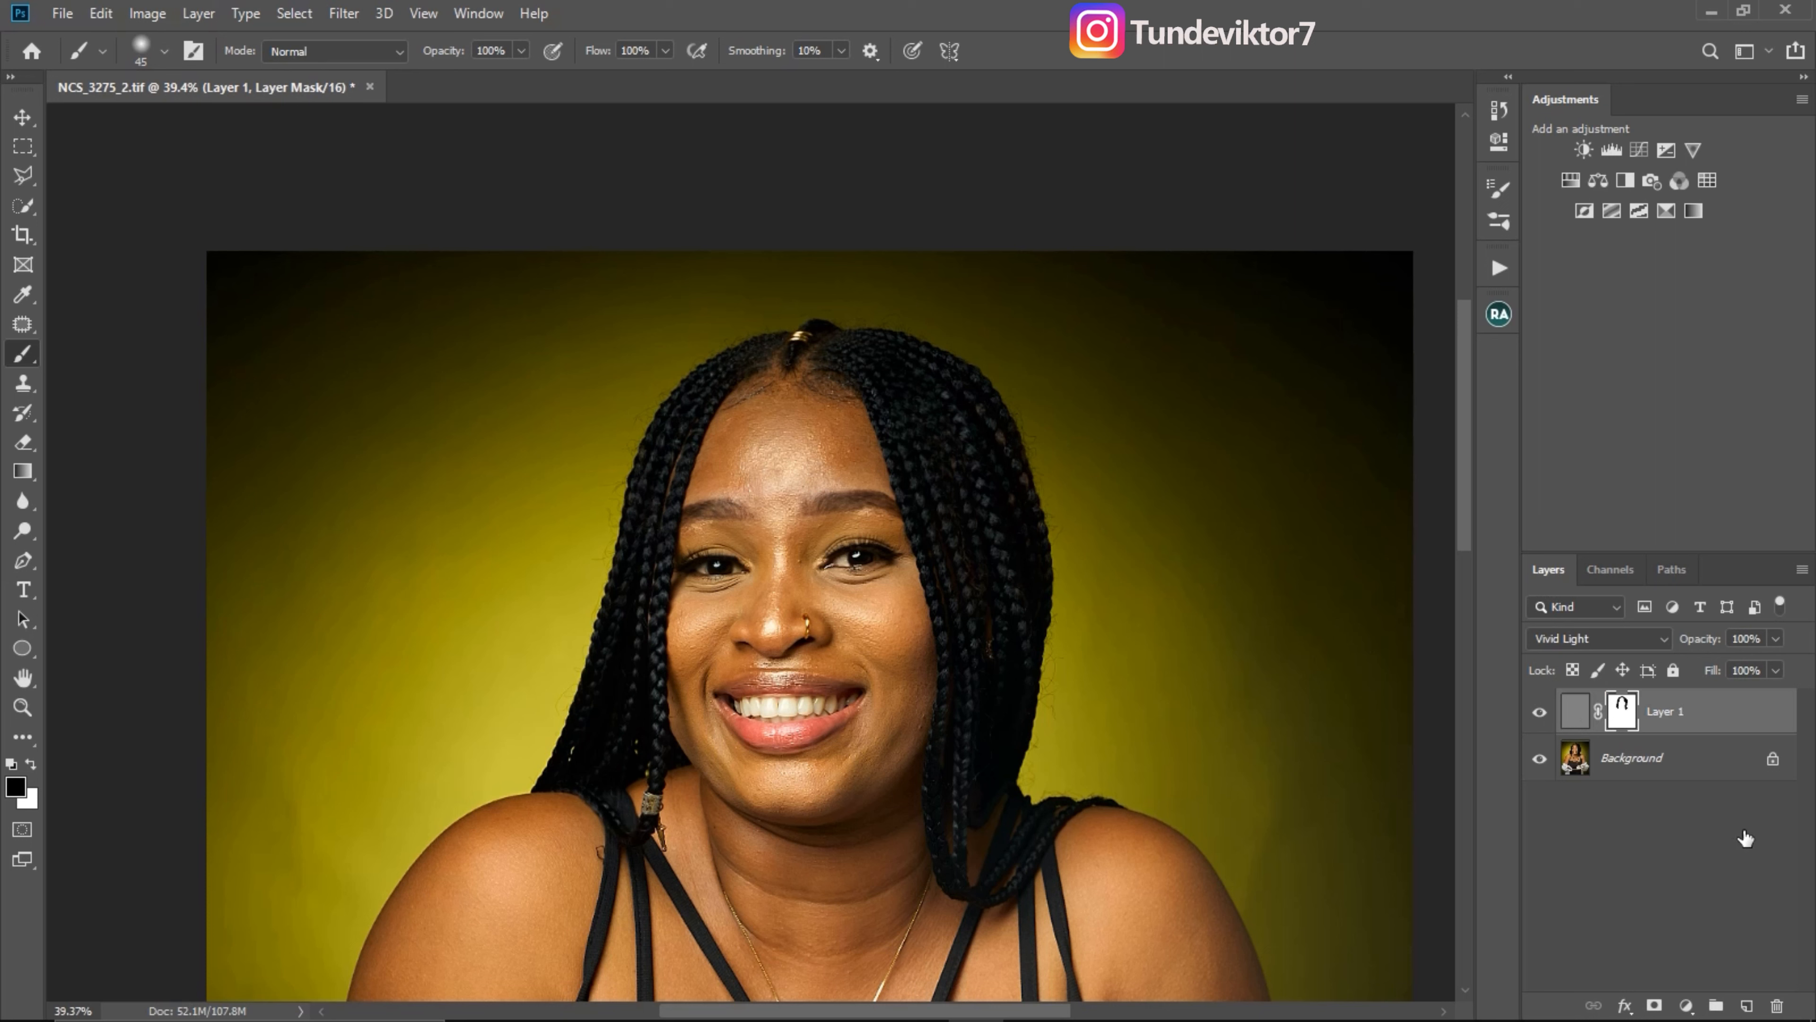
Step: Delete the painted layer mask from Layer 1
{"action": "right_click", "coordinate": [1615, 715]}
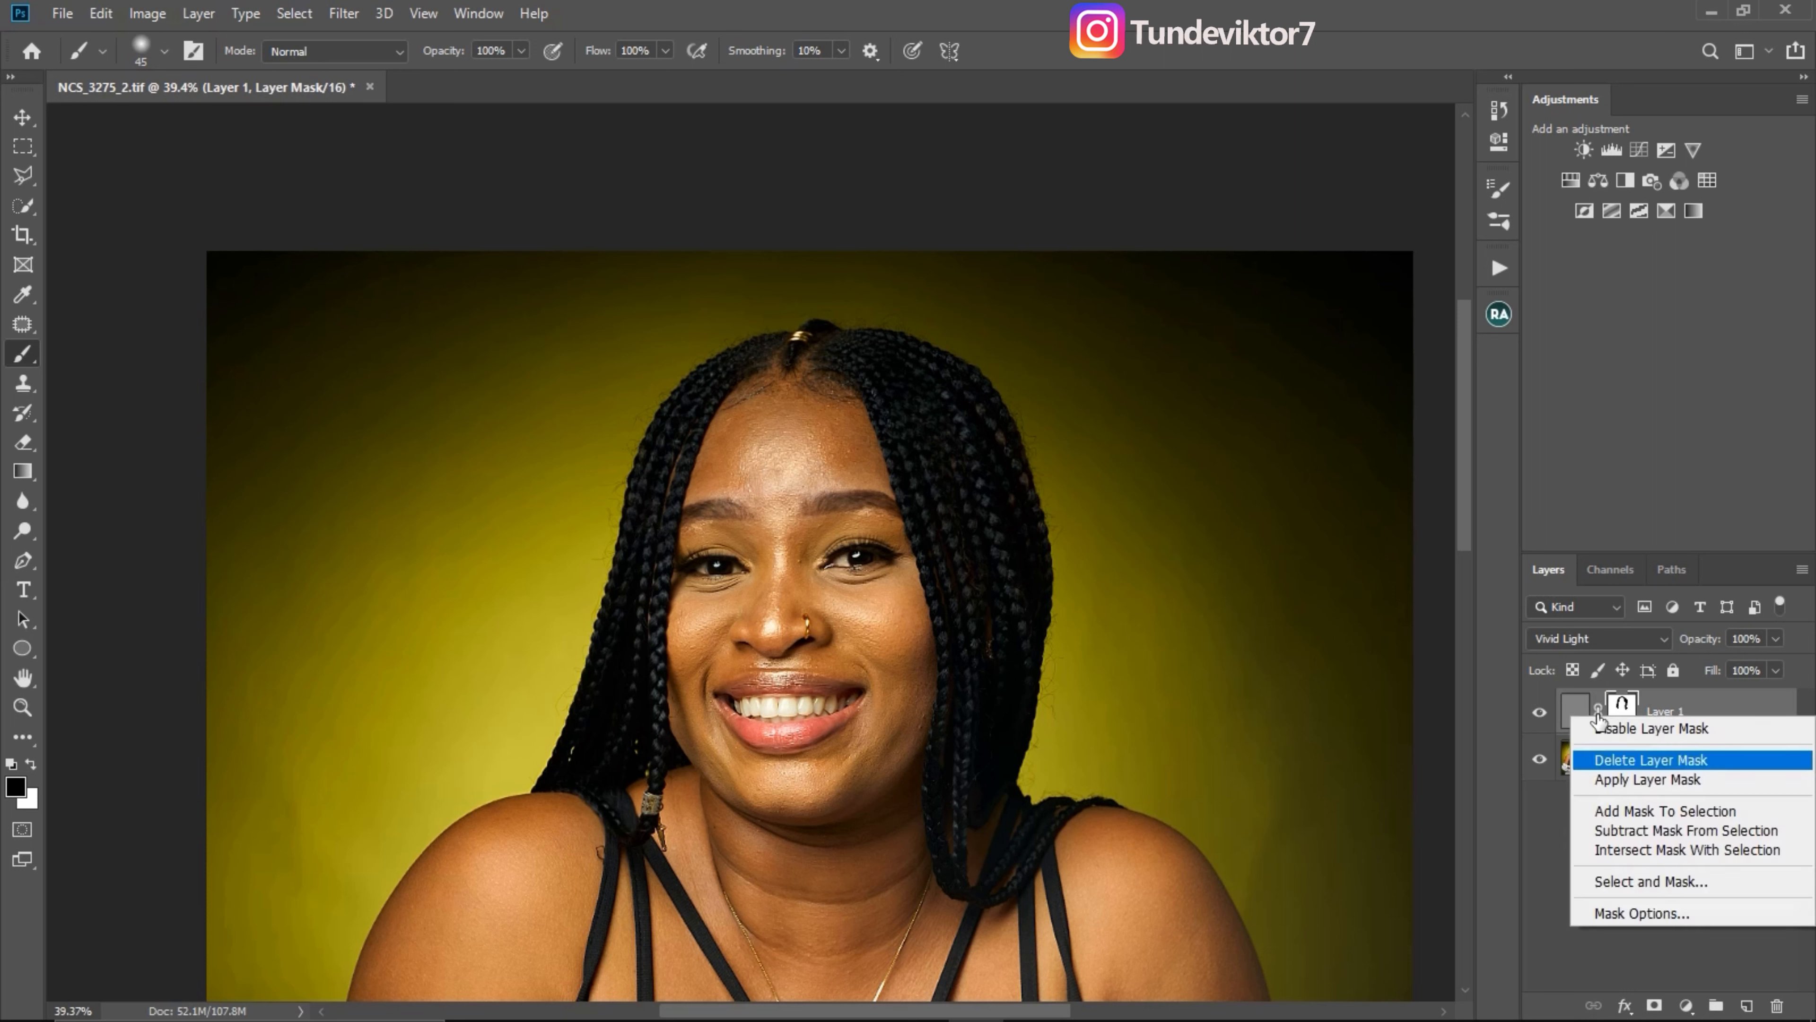
{"action": "left_click", "coordinate": [1630, 712]}
{"action": "left_click_drag", "start_coordinate": [1630, 711], "coordinate": [1782, 1006]}
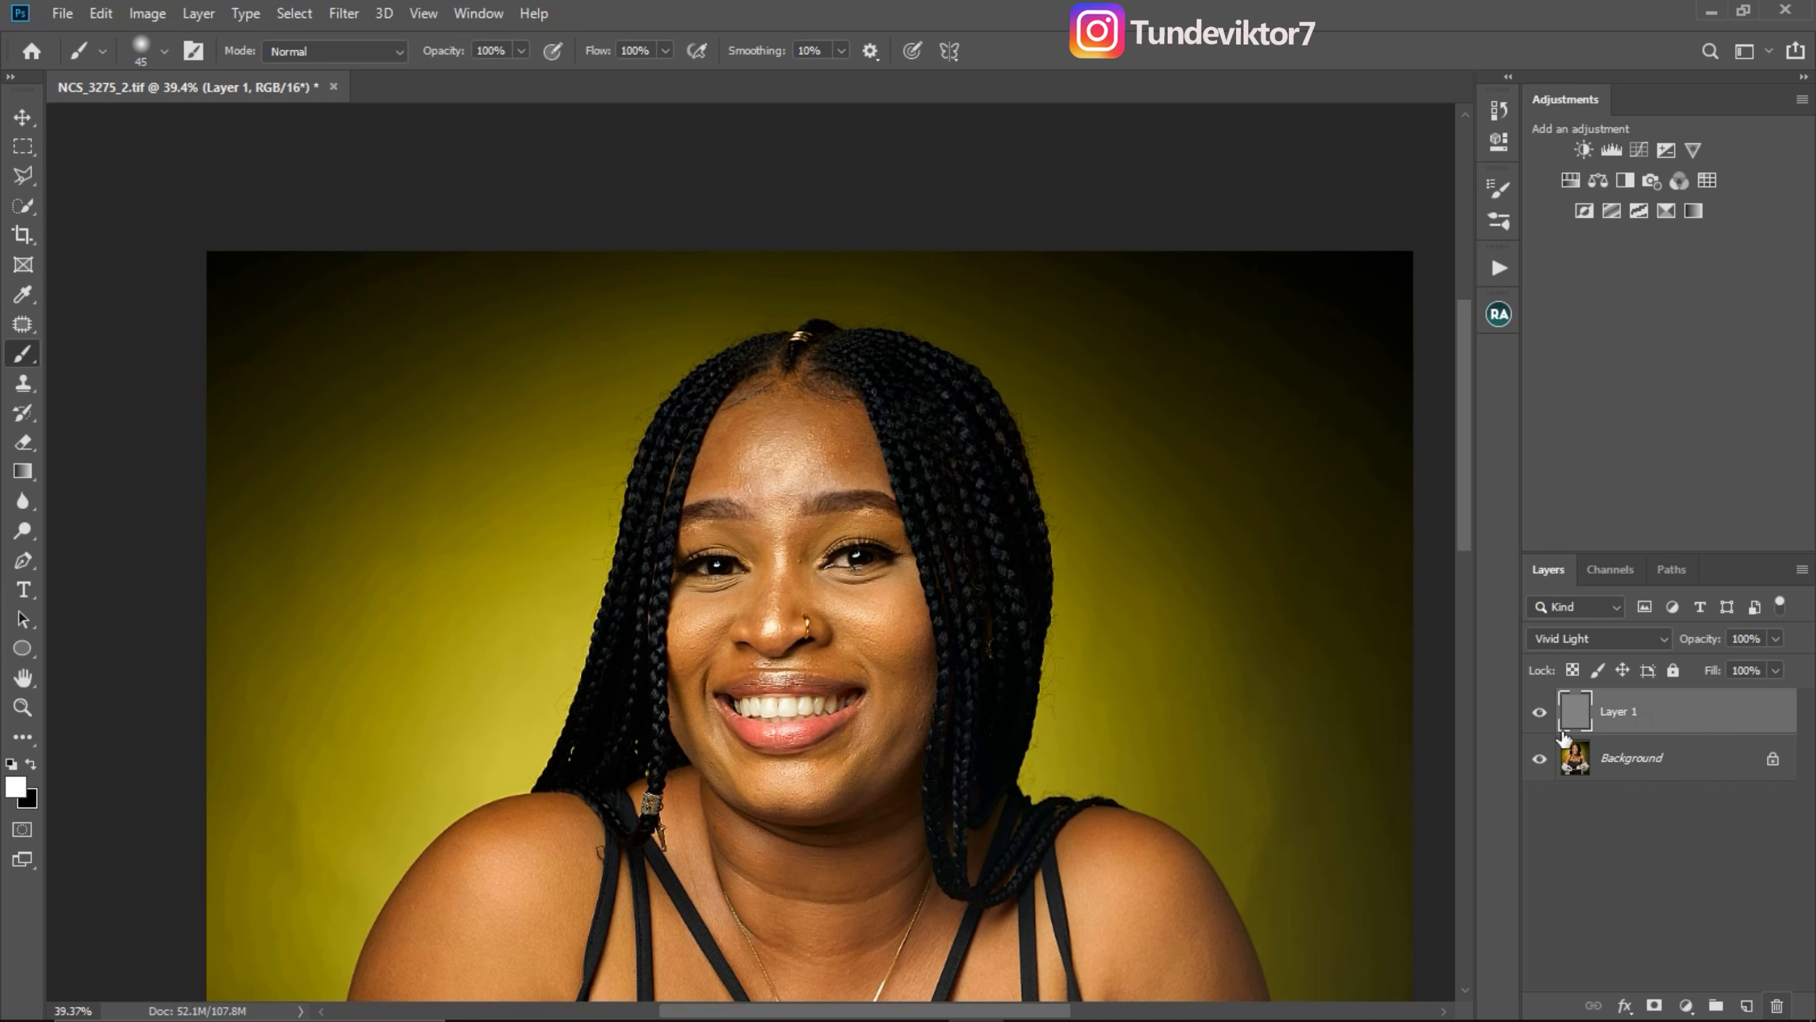
Step: Add a new white layer mask to Layer 1 and return to the Brush tool
{"action": "left_click", "coordinate": [1654, 1007]}
{"action": "key", "text": "x"}
{"action": "key", "text": "z"}
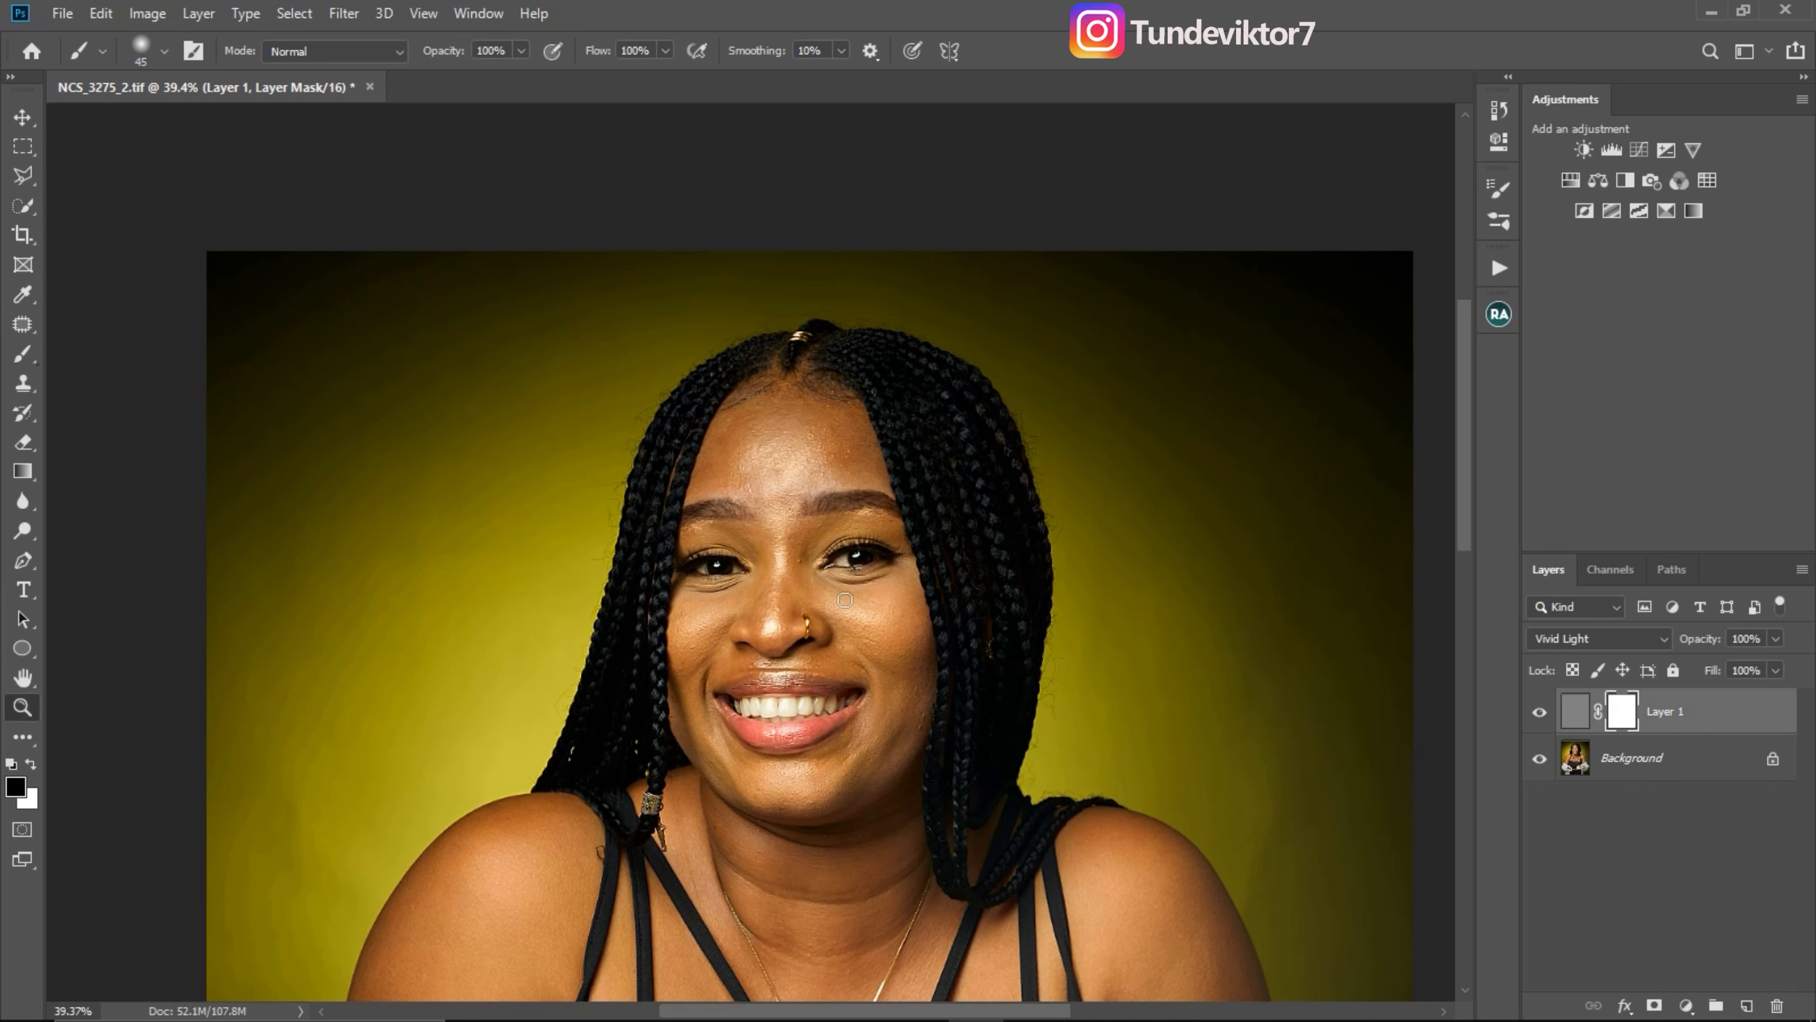
{"action": "left_click_drag", "start_coordinate": [819, 592], "coordinate": [826, 592]}
{"action": "key", "text": "b"}
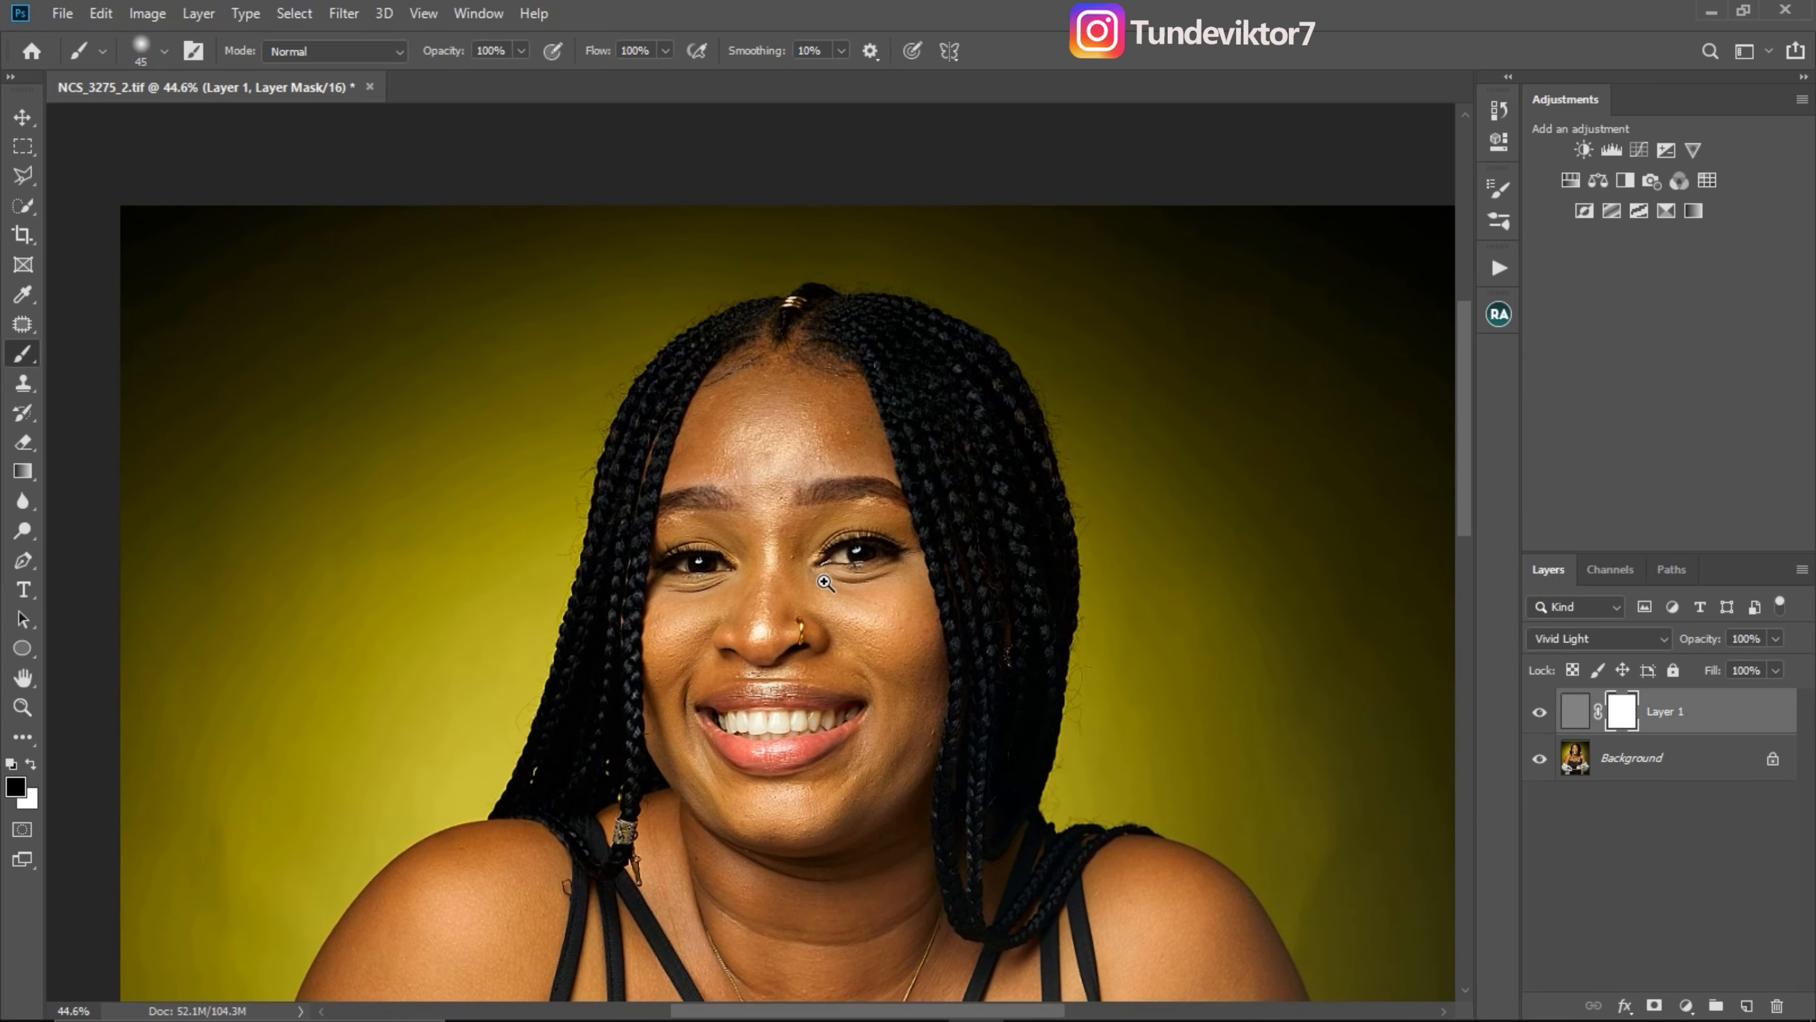
Step: Invert Layer 1's mask to black and make white the foreground color
{"action": "key", "text": "ctrl+i"}
{"action": "key", "text": "z"}
{"action": "left_click_drag", "start_coordinate": [864, 617], "coordinate": [937, 614]}
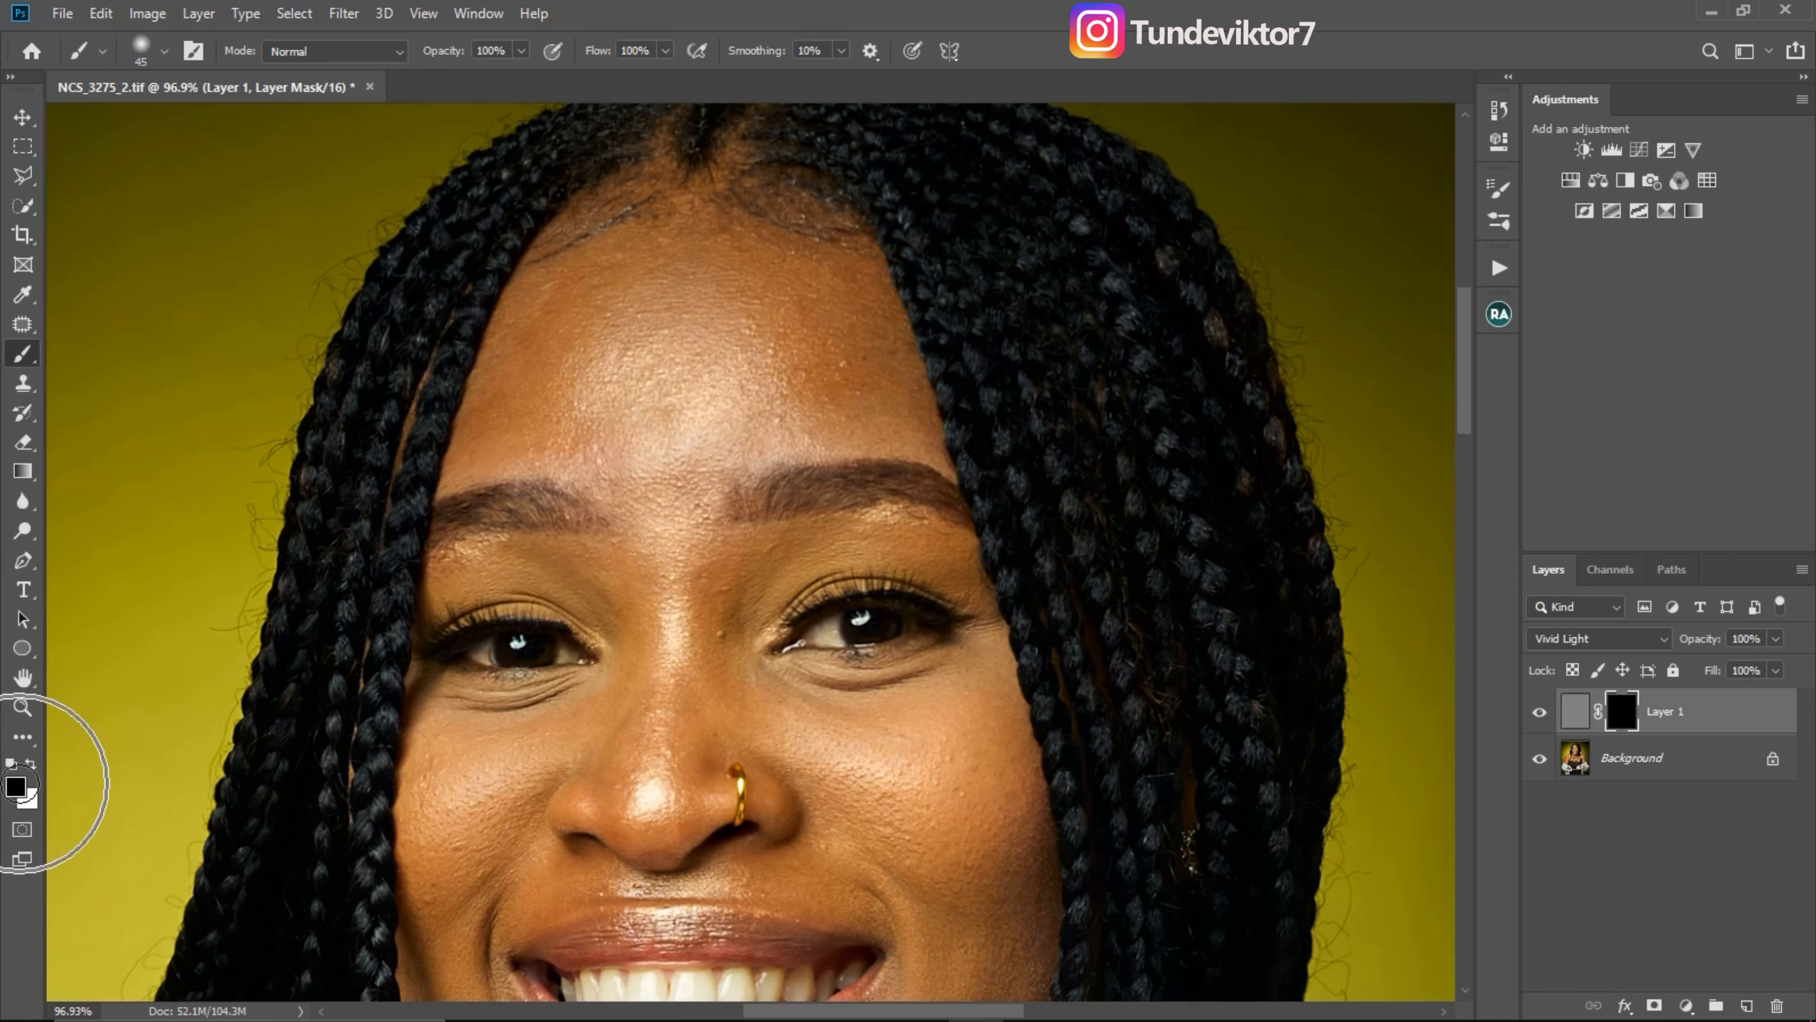
{"action": "key", "text": "x"}
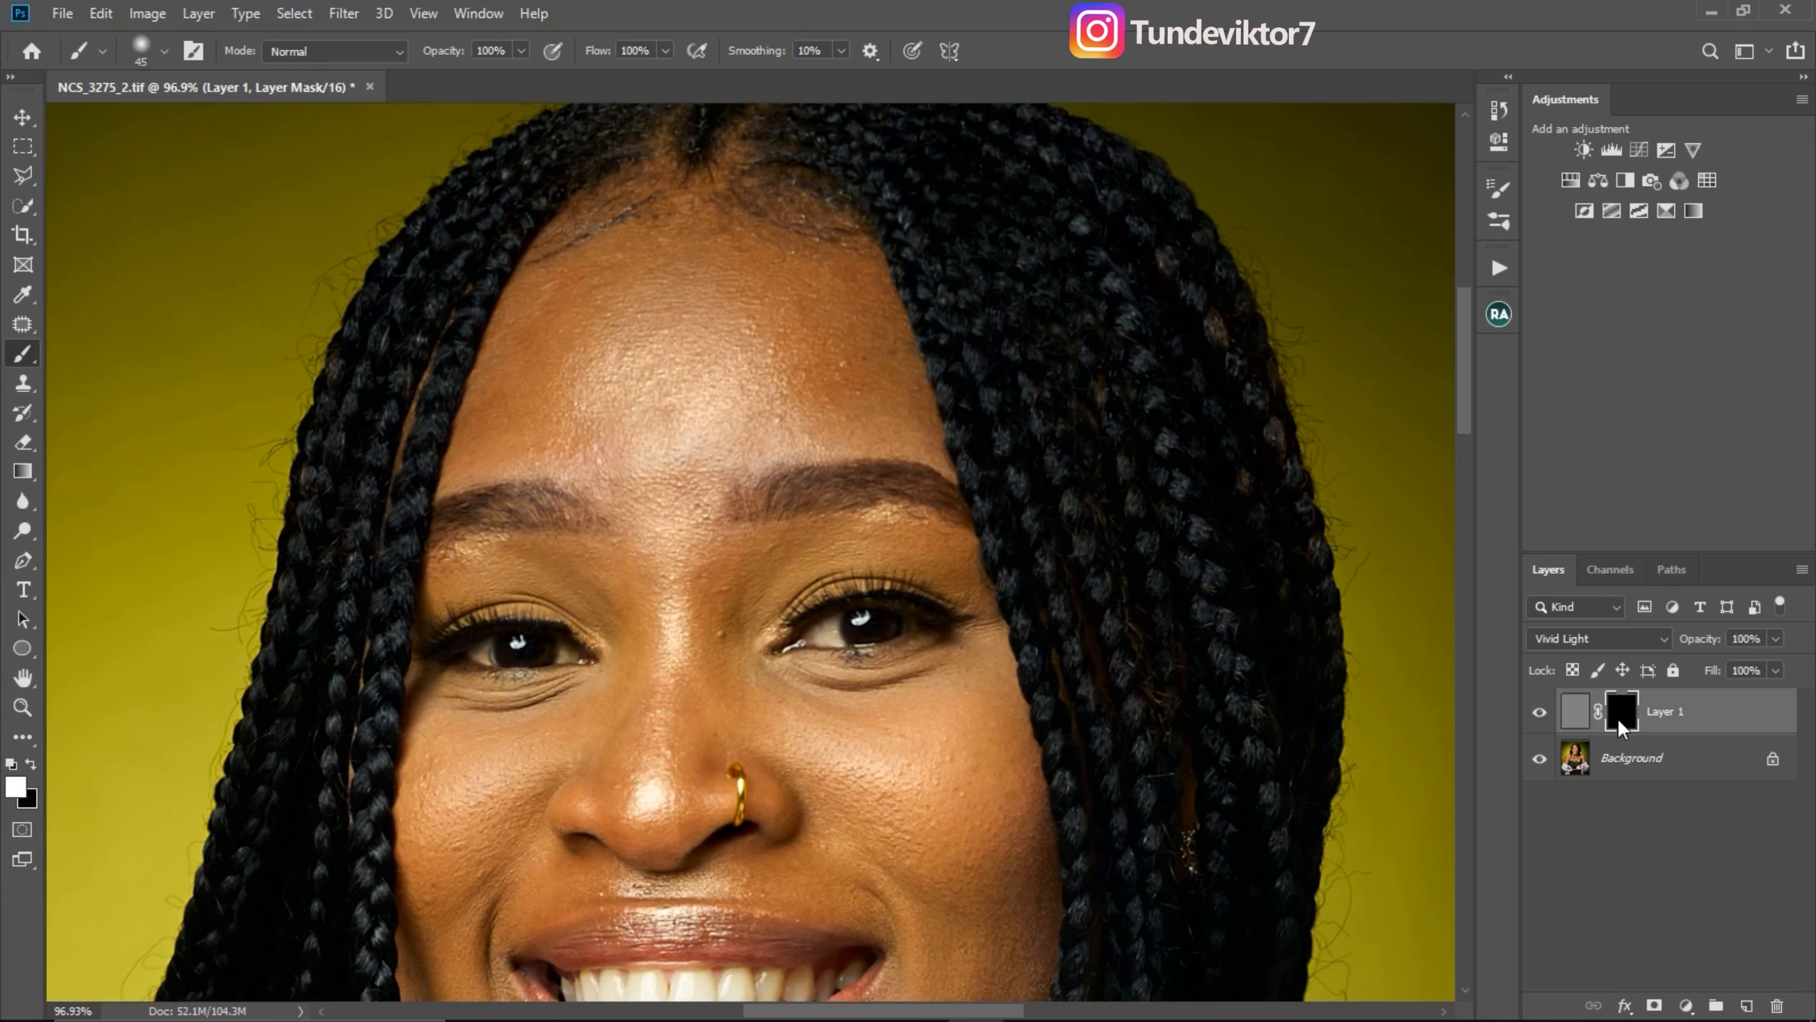
Step: Paint white on Layer 1's mask over both eyes and the lips with a 45 px brush to sharpen them
{"action": "left_click", "coordinate": [1624, 710]}
{"action": "key", "text": "bracketleft"}
{"action": "key", "text": "bracketleft"}
{"action": "key", "text": "bracketleft"}
{"action": "key", "text": "bracketright"}
{"action": "key", "text": "bracketright"}
{"action": "scroll", "coordinate": [775, 534], "scroll_direction": "down", "scroll_amount": 3}
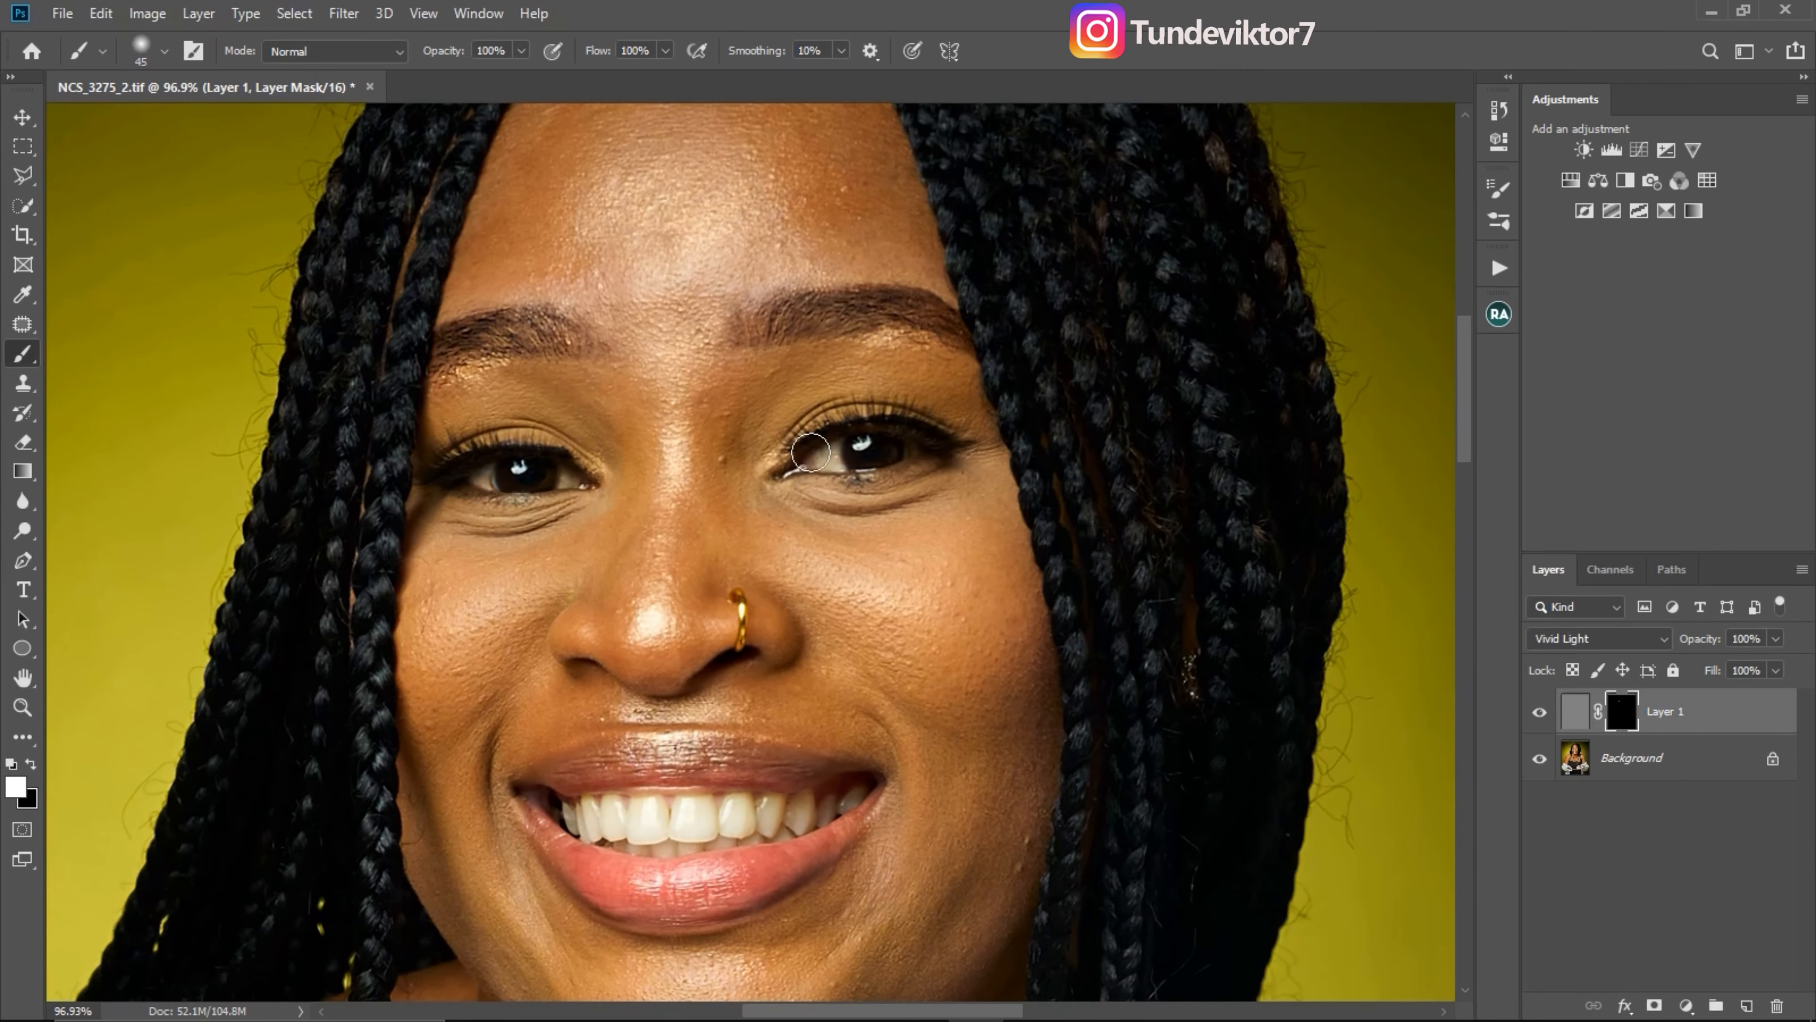
{"action": "mouse_move", "coordinate": [811, 451]}
{"action": "left_mouse_down"}
{"action": "mouse_move", "coordinate": [896, 413]}
{"action": "mouse_move", "coordinate": [956, 438]}
{"action": "mouse_move", "coordinate": [786, 464]}
{"action": "left_mouse_up"}
{"action": "mouse_move", "coordinate": [563, 464]}
{"action": "left_mouse_down"}
{"action": "mouse_move", "coordinate": [520, 449]}
{"action": "mouse_move", "coordinate": [460, 465]}
{"action": "mouse_move", "coordinate": [552, 453]}
{"action": "mouse_move", "coordinate": [565, 482]}
{"action": "mouse_move", "coordinate": [457, 485]}
{"action": "mouse_move", "coordinate": [523, 481]}
{"action": "left_mouse_up"}
{"action": "left_click_drag", "start_coordinate": [835, 630], "coordinate": [831, 364]}
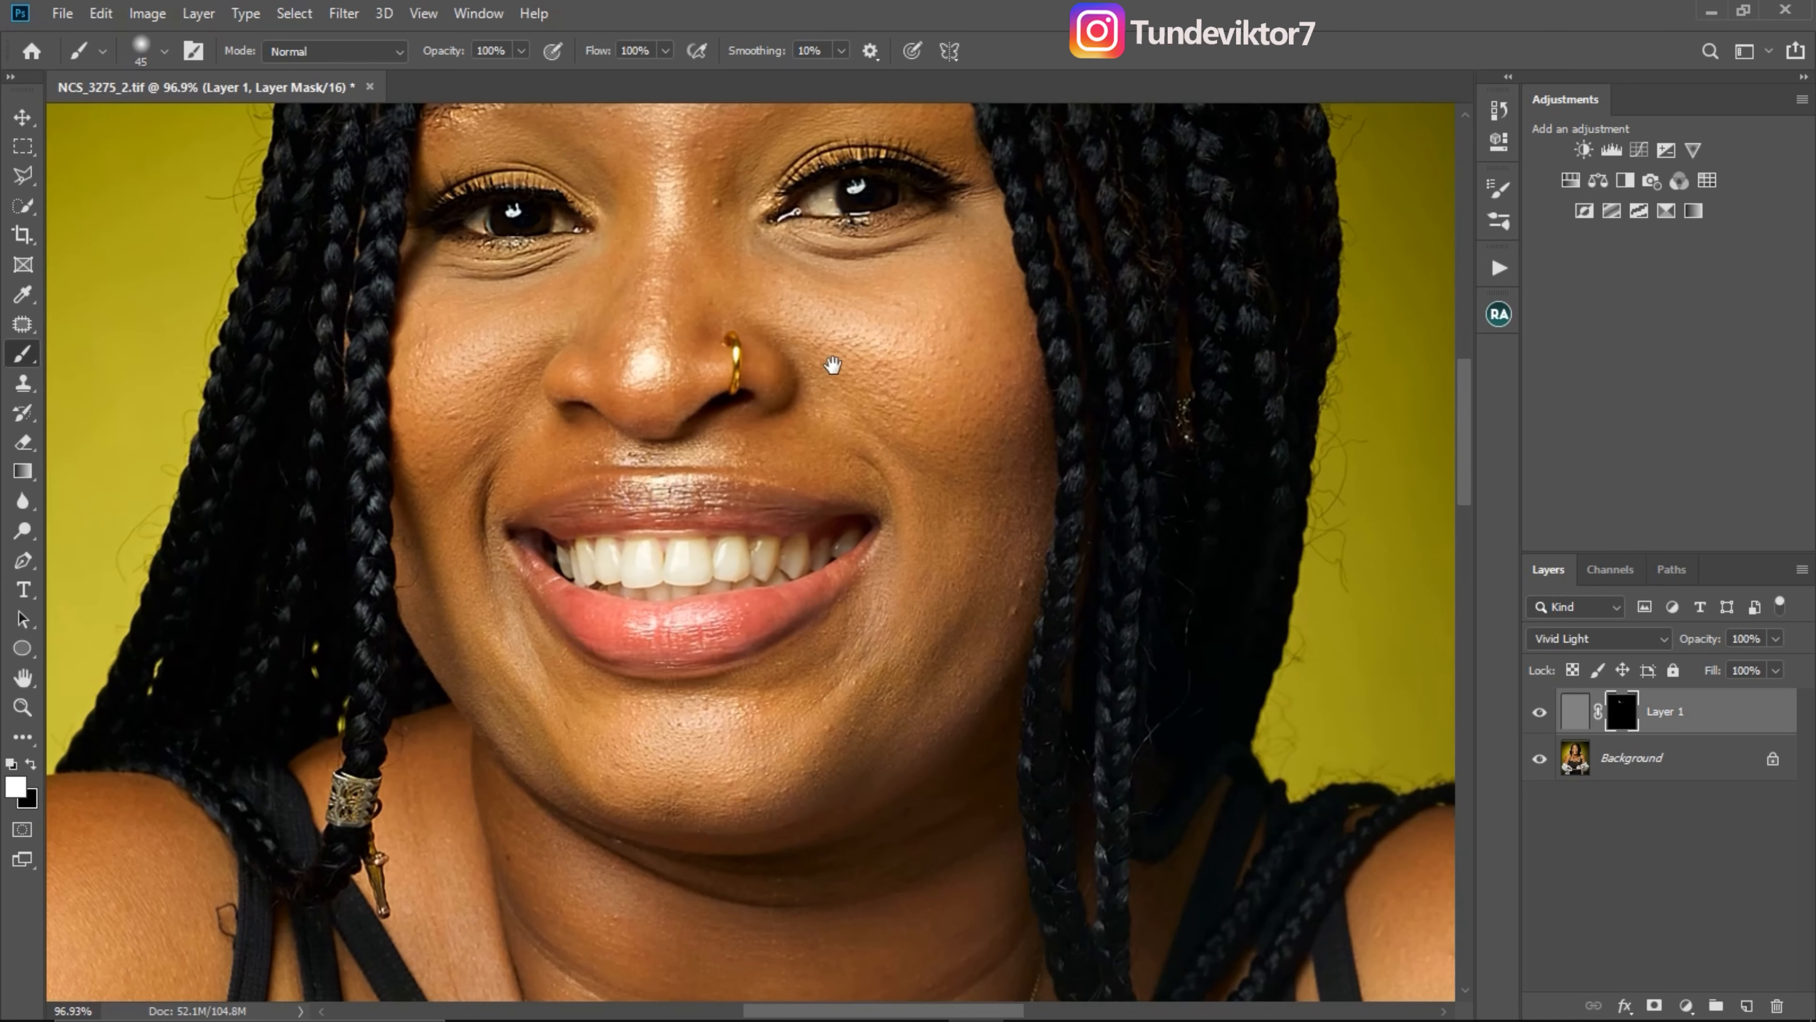
{"action": "mouse_move", "coordinate": [757, 494]}
{"action": "left_mouse_down"}
{"action": "mouse_move", "coordinate": [598, 503]}
{"action": "mouse_move", "coordinate": [556, 524]}
{"action": "mouse_move", "coordinate": [554, 578]}
{"action": "mouse_move", "coordinate": [612, 615]}
{"action": "mouse_move", "coordinate": [698, 627]}
{"action": "mouse_move", "coordinate": [807, 571]}
{"action": "left_mouse_up"}
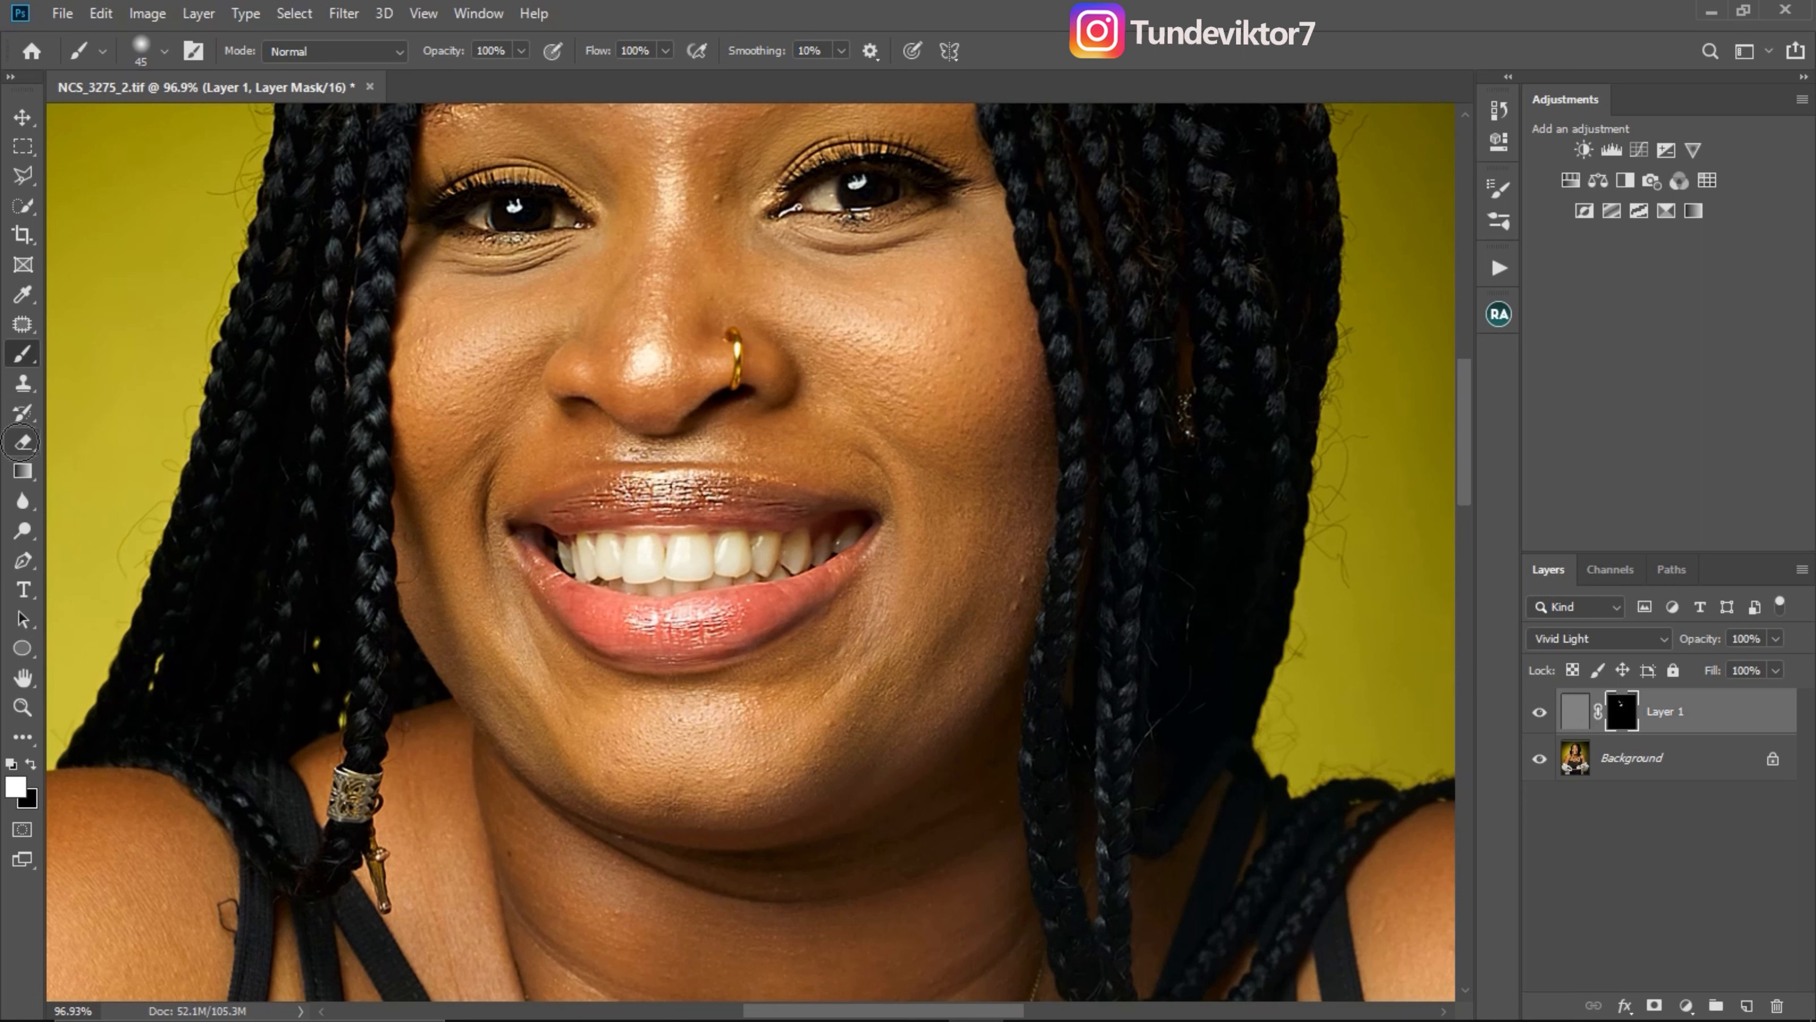
{"action": "left_click", "coordinate": [22, 441]}
{"action": "key", "text": "bracketleft"}
{"action": "key", "text": "bracketleft"}
{"action": "key", "text": "bracketleft"}
{"action": "key", "text": "bracketleft"}
{"action": "key", "text": "bracketleft"}
{"action": "key", "text": "bracketleft"}
{"action": "key", "text": "bracketleft"}
{"action": "key", "text": "bracketleft"}
{"action": "key", "text": "bracketleft"}
{"action": "key", "text": "bracketleft"}
{"action": "key", "text": "bracketleft"}
{"action": "key", "text": "bracketleft"}
{"action": "key", "text": "bracketleft"}
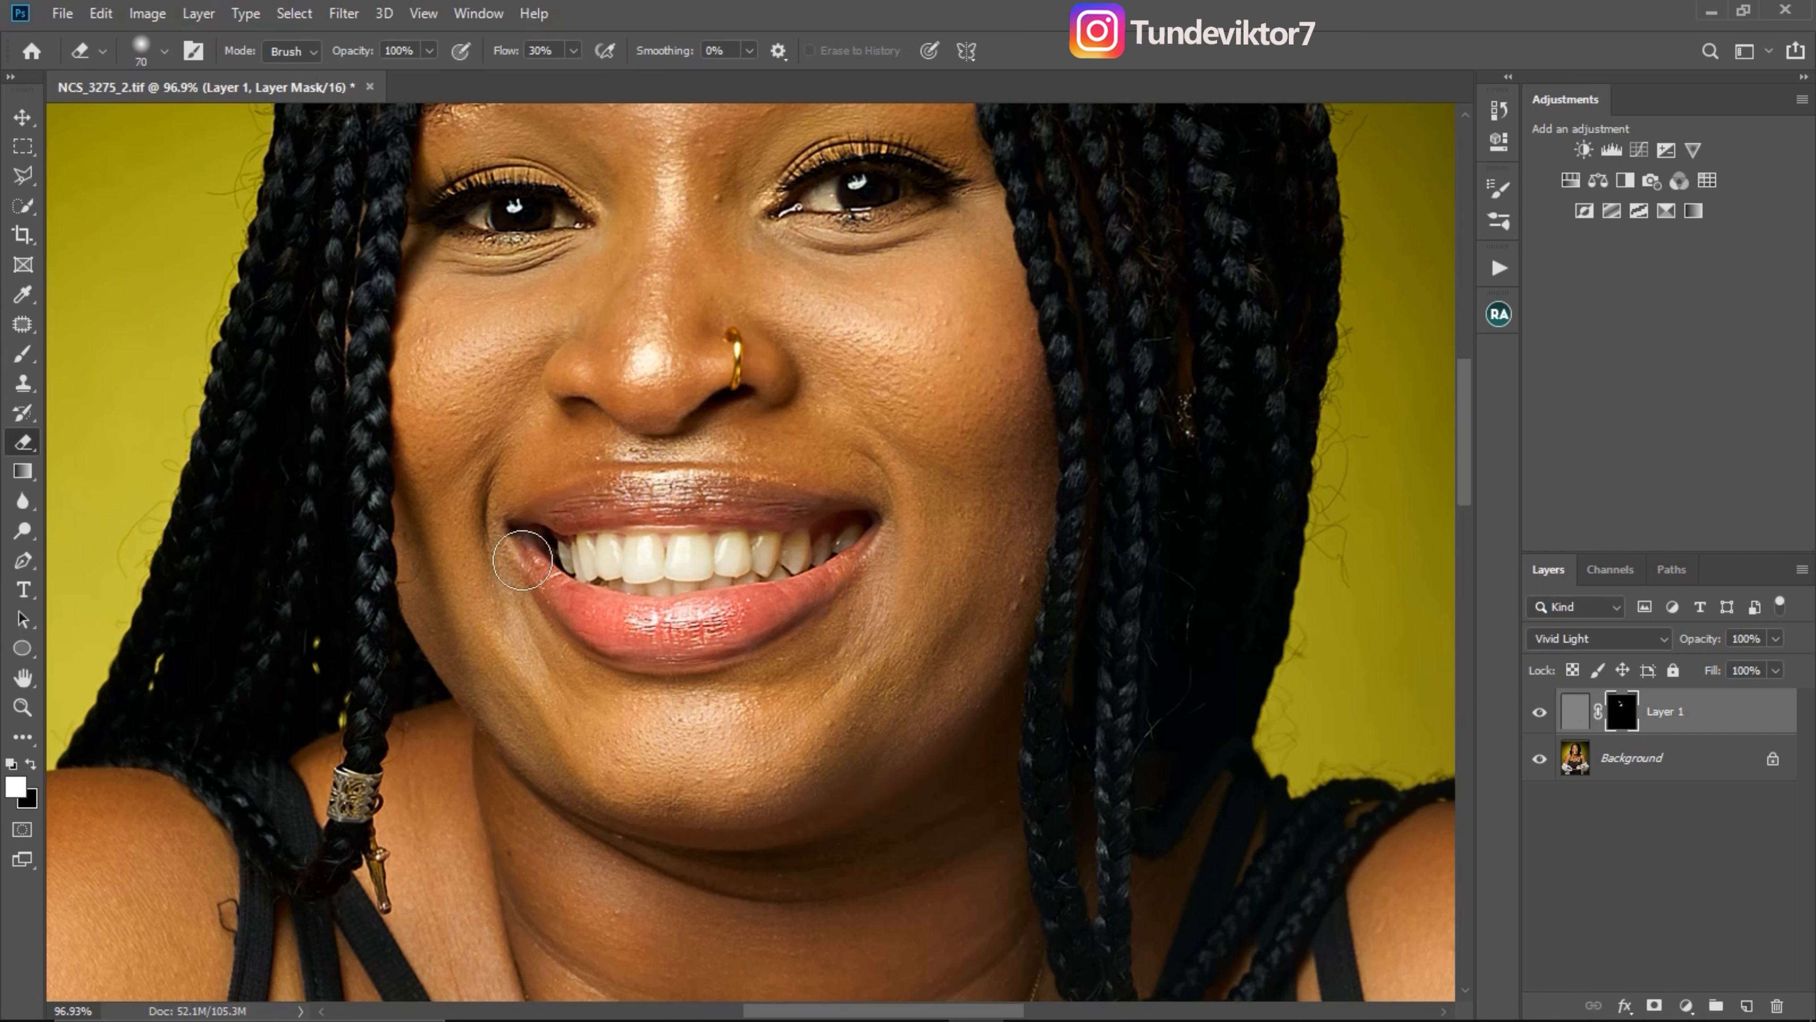
{"action": "left_click", "coordinate": [24, 356]}
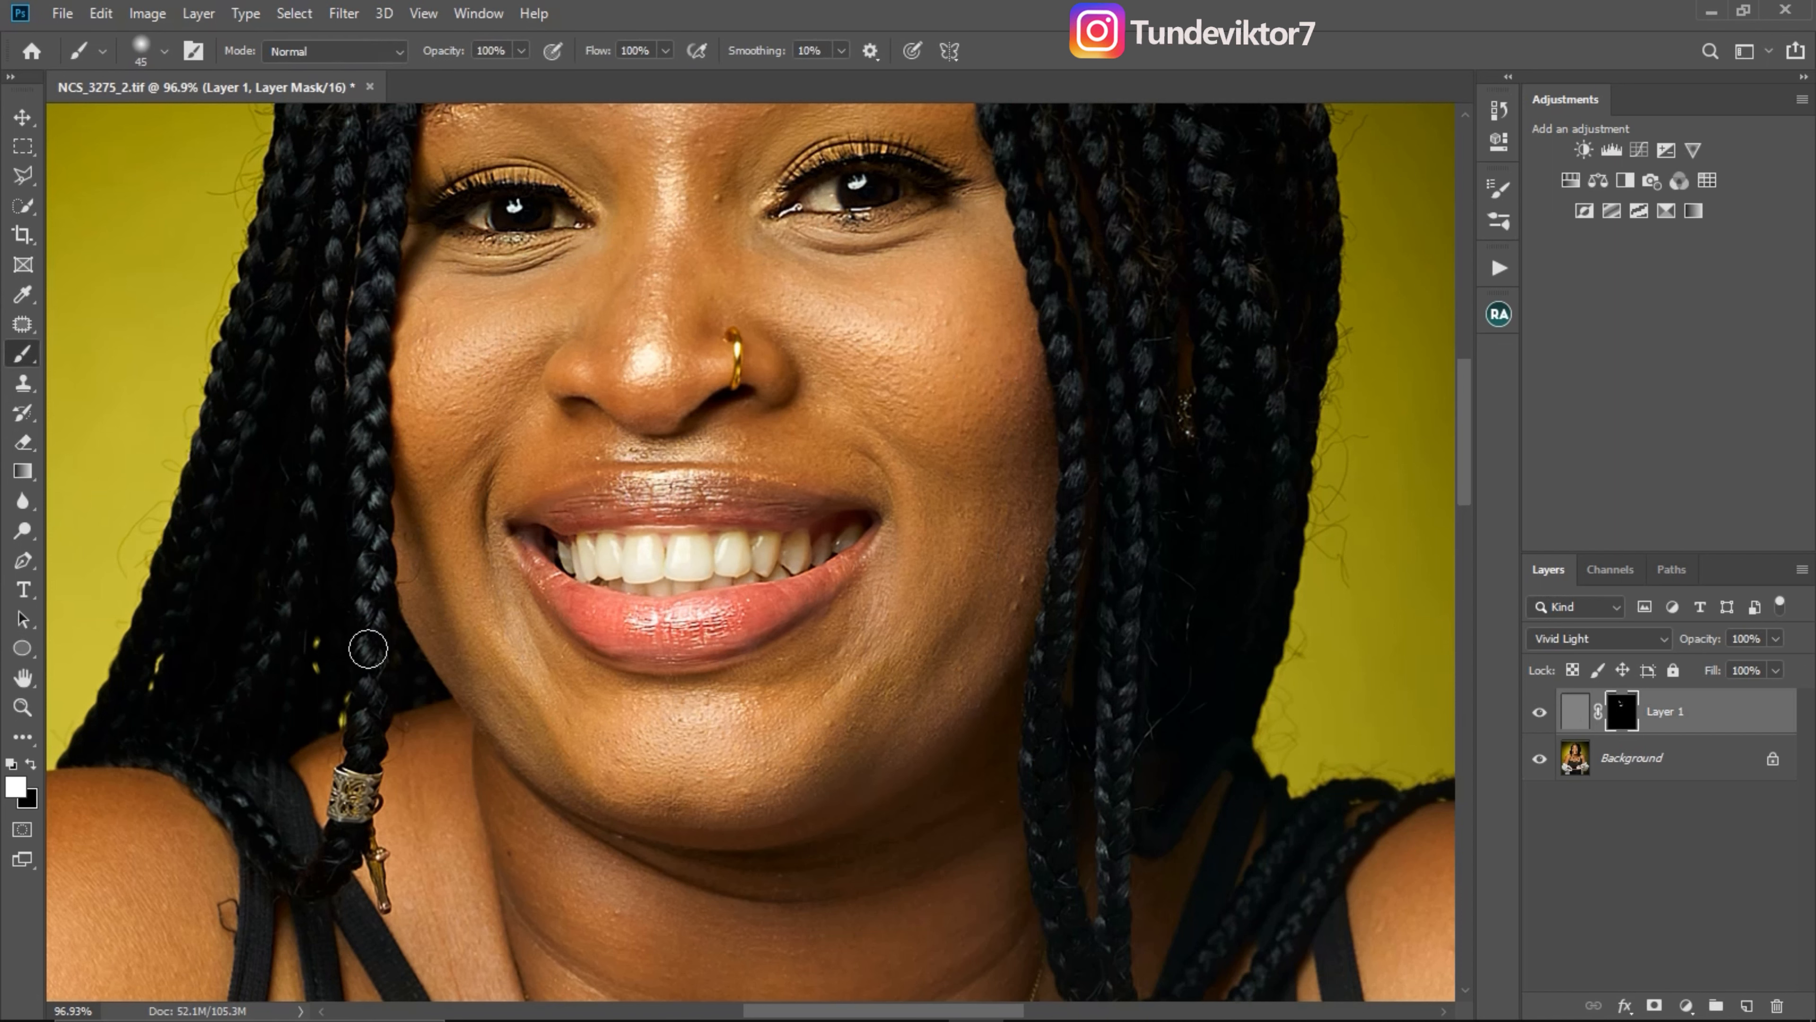
Step: Paint black on Layer 1's mask over the lips and the eye on the photo's left side to remove their sharpening
{"action": "key", "text": "x"}
{"action": "left_click_drag", "start_coordinate": [714, 629], "coordinate": [669, 633]}
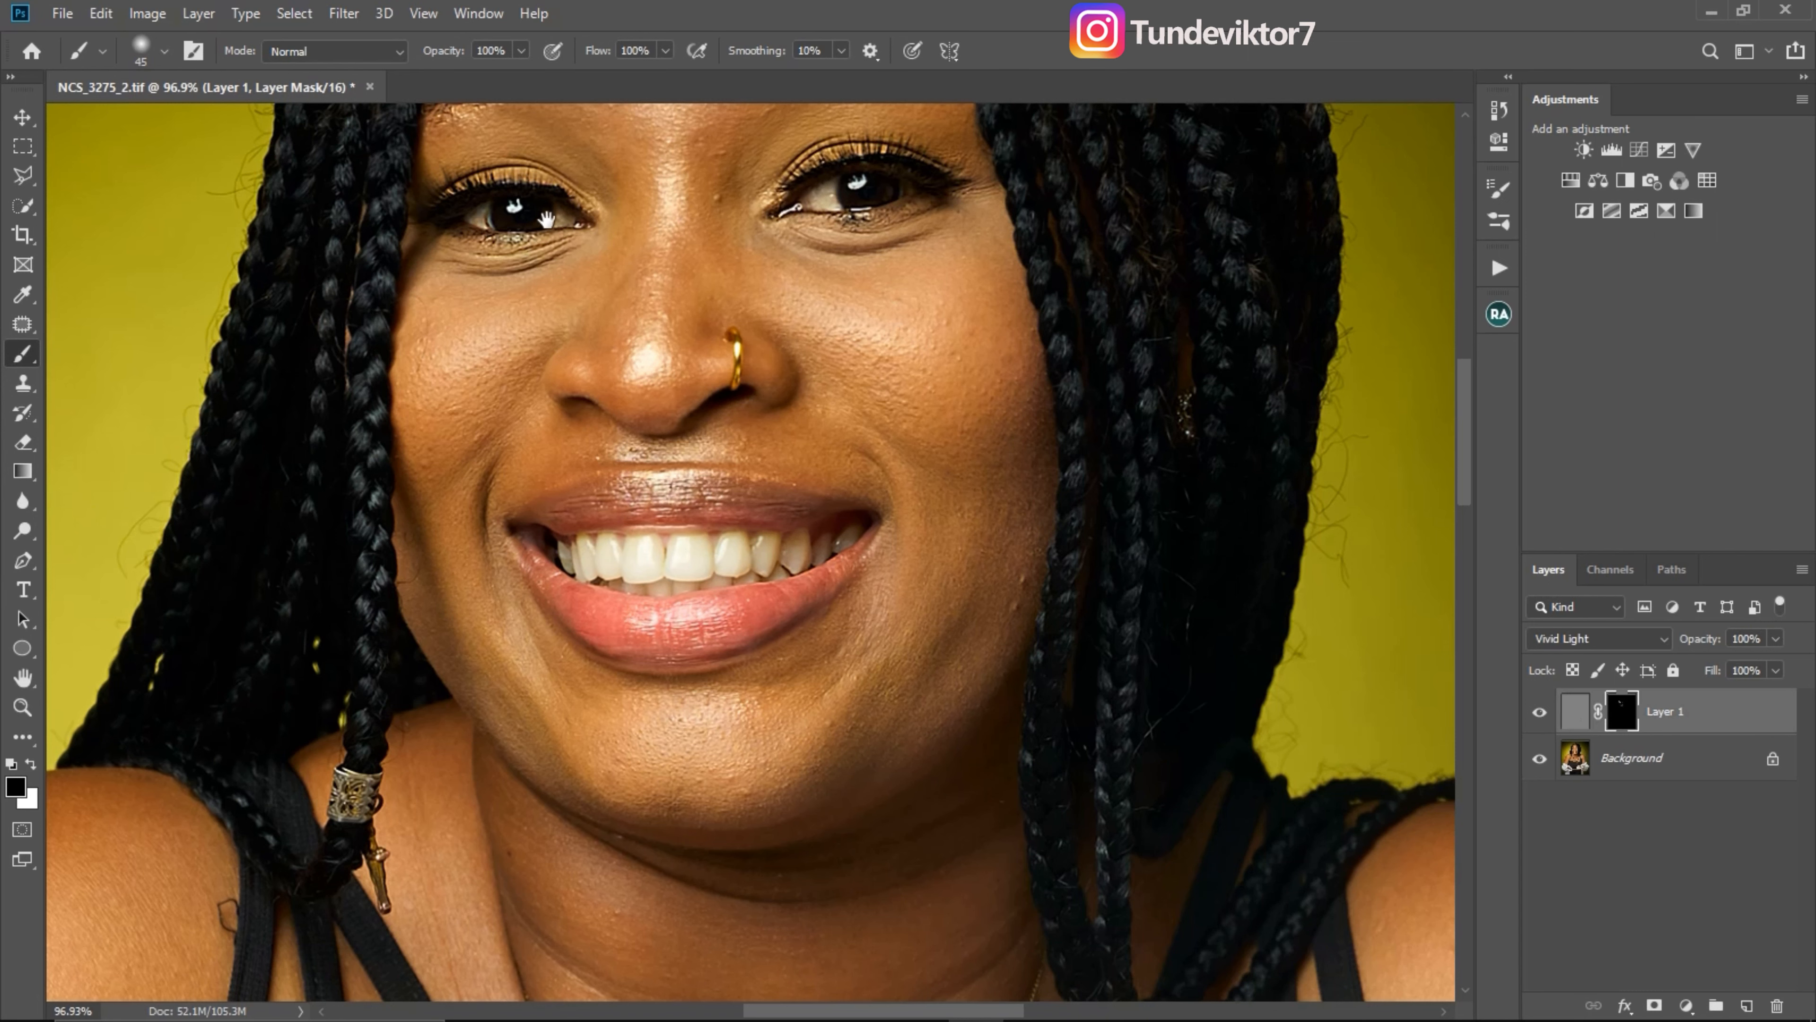
{"action": "left_click_drag", "start_coordinate": [547, 218], "coordinate": [640, 397]}
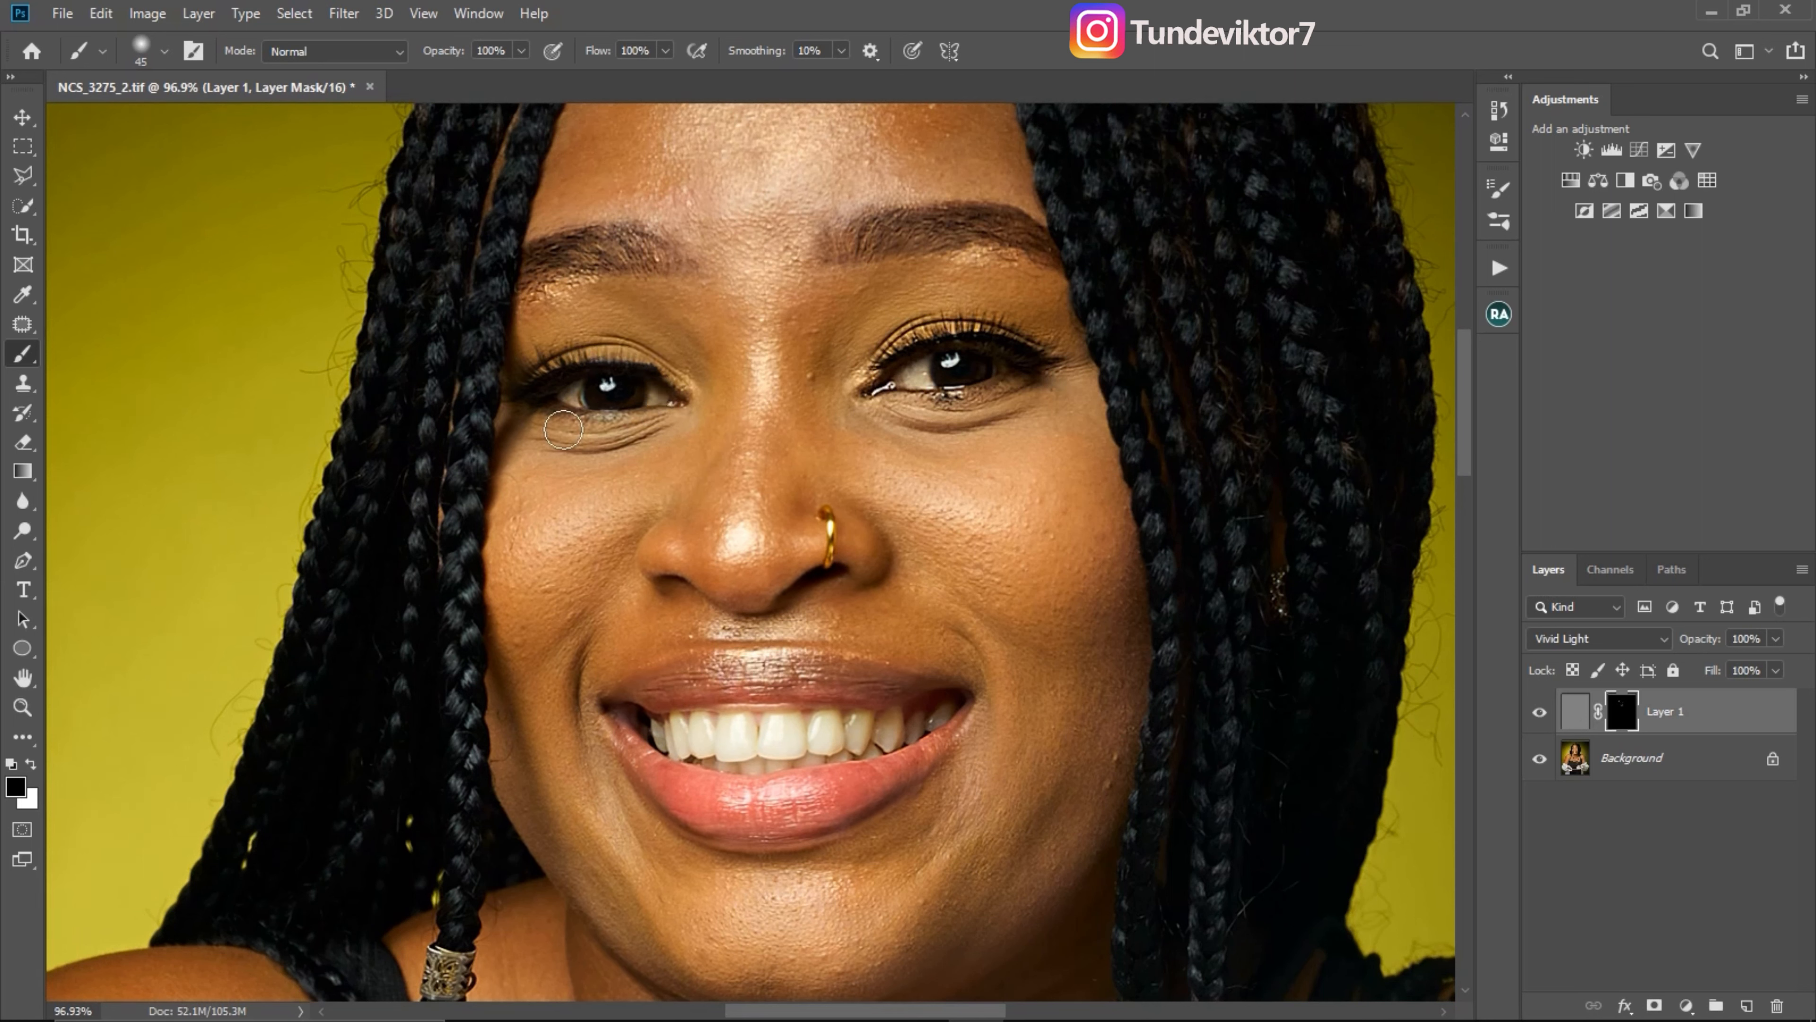
Step: Paint white over the eye on the photo's left side on Layer 1's mask, and cover it again with black
{"action": "key", "text": "x"}
{"action": "mouse_move", "coordinate": [651, 378]}
{"action": "left_mouse_down"}
{"action": "mouse_move", "coordinate": [614, 355]}
{"action": "mouse_move", "coordinate": [547, 371]}
{"action": "mouse_move", "coordinate": [637, 366]}
{"action": "mouse_move", "coordinate": [678, 389]}
{"action": "mouse_move", "coordinate": [522, 391]}
{"action": "left_mouse_up"}
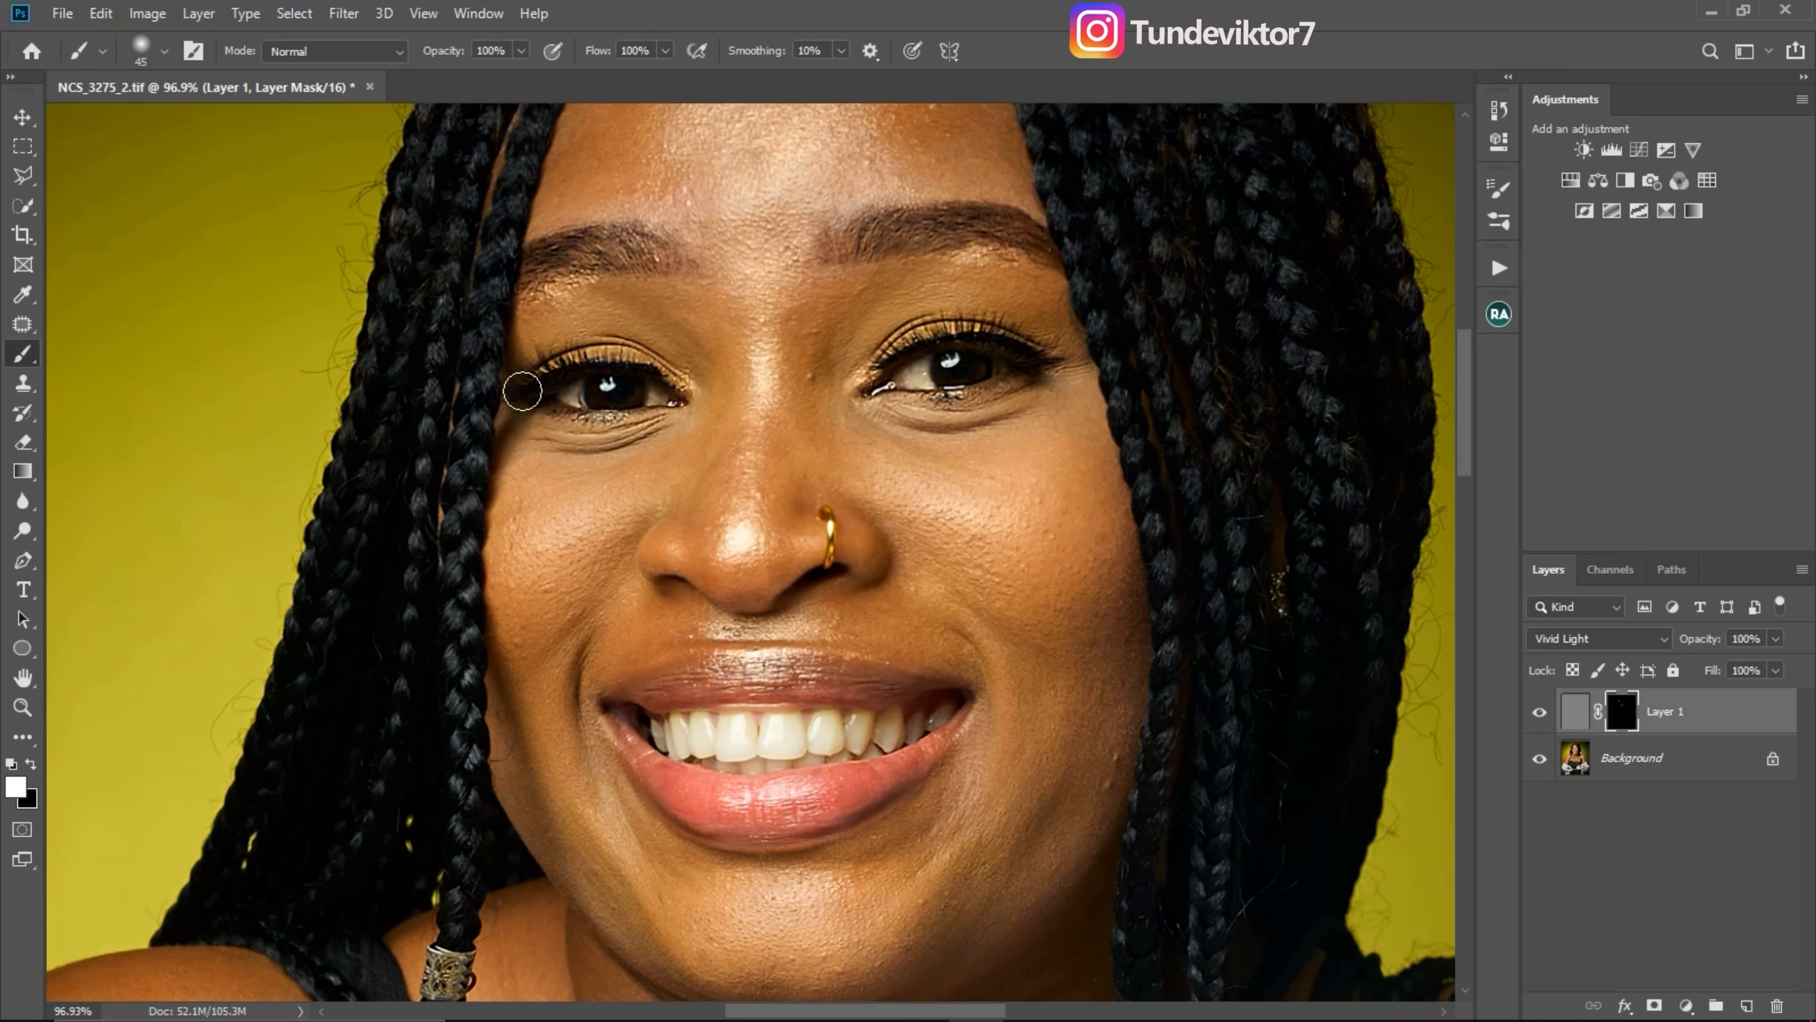
{"action": "key", "text": "x"}
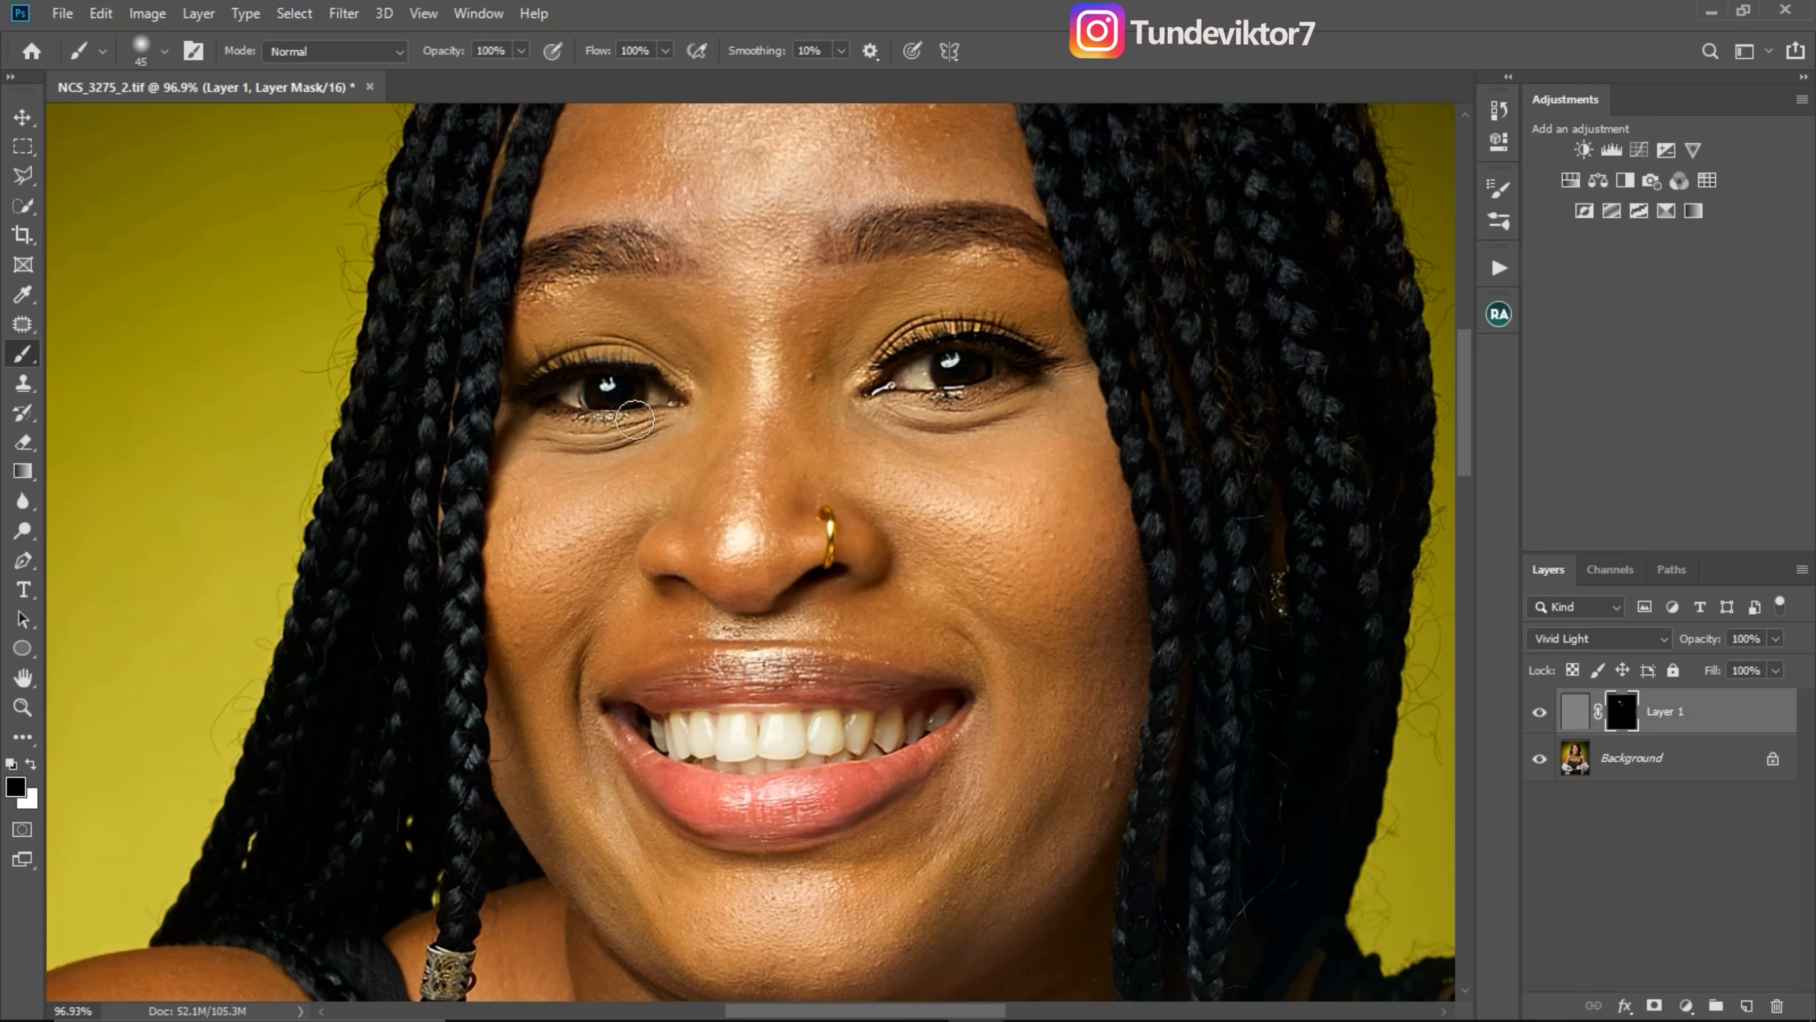
{"action": "mouse_move", "coordinate": [634, 419]}
{"action": "left_mouse_down"}
{"action": "mouse_move", "coordinate": [563, 412]}
{"action": "mouse_move", "coordinate": [631, 409]}
{"action": "mouse_move", "coordinate": [557, 356]}
{"action": "mouse_move", "coordinate": [619, 384]}
{"action": "mouse_move", "coordinate": [600, 380]}
{"action": "mouse_move", "coordinate": [635, 367]}
{"action": "left_mouse_up"}
Step: Make white the foreground color and fit the whole portrait in the view
{"action": "key", "text": "x"}
{"action": "key", "text": "z"}
{"action": "key", "text": "ctrl+0"}
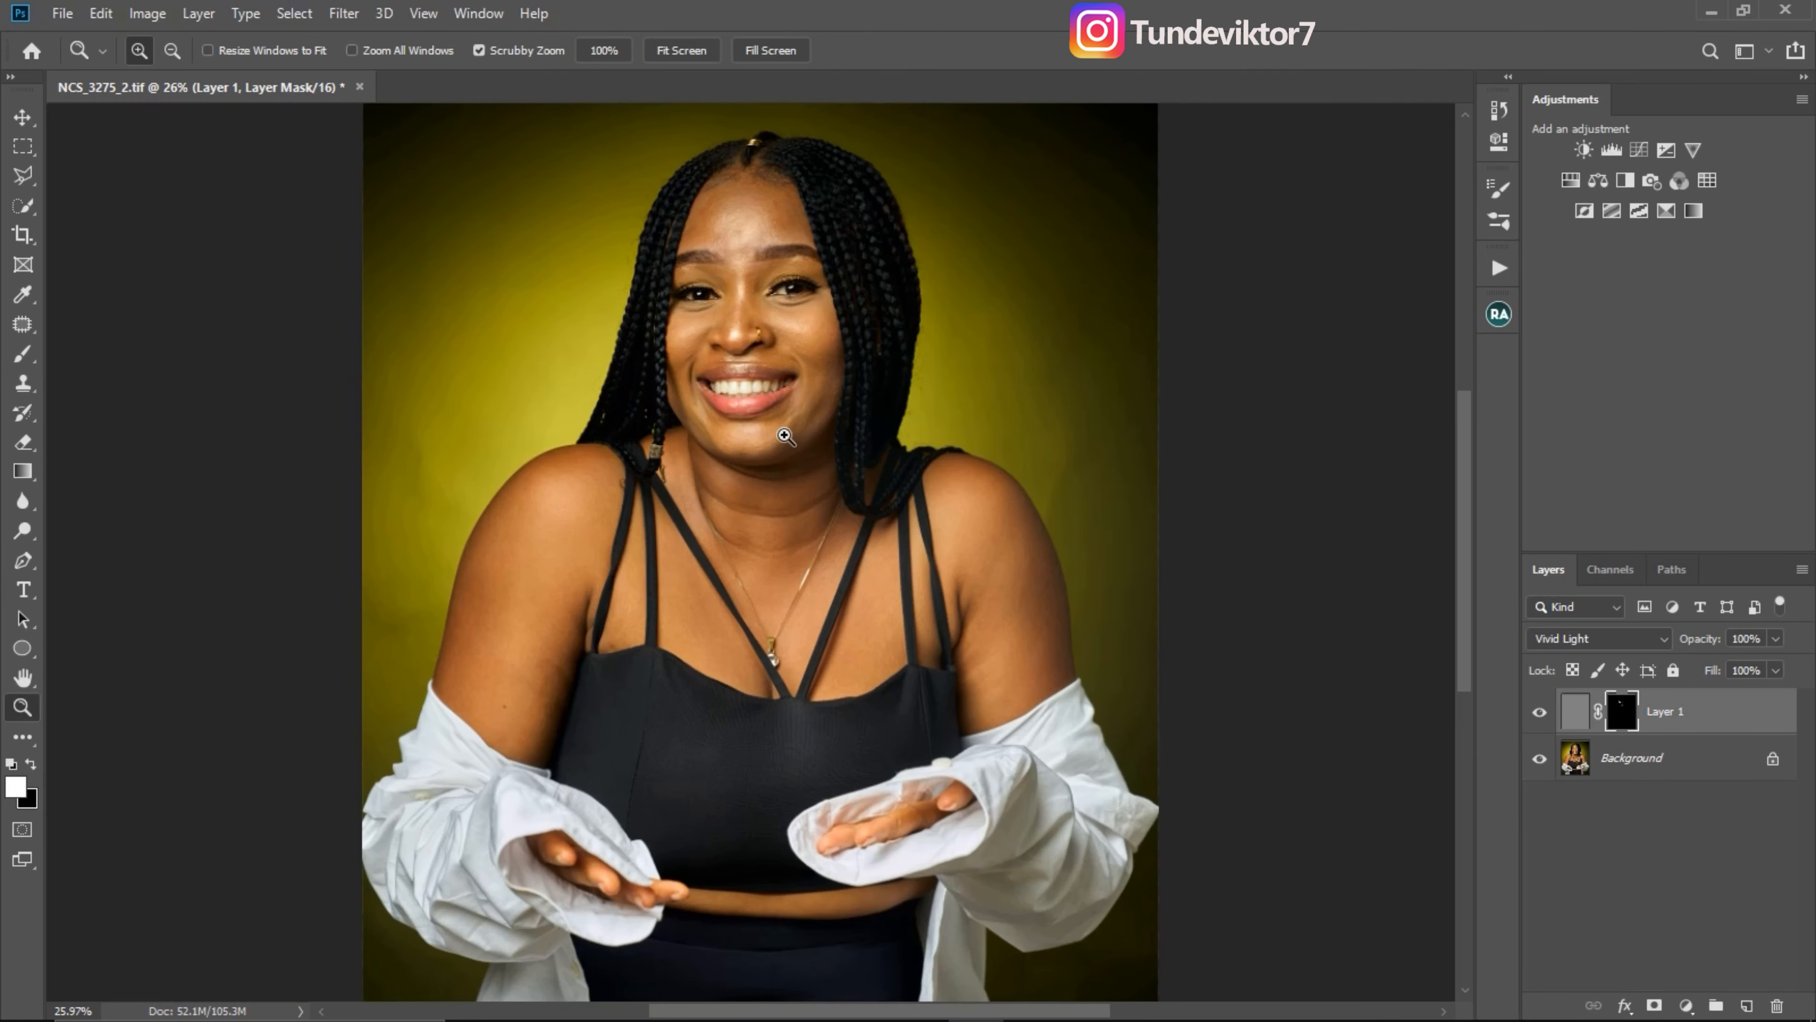